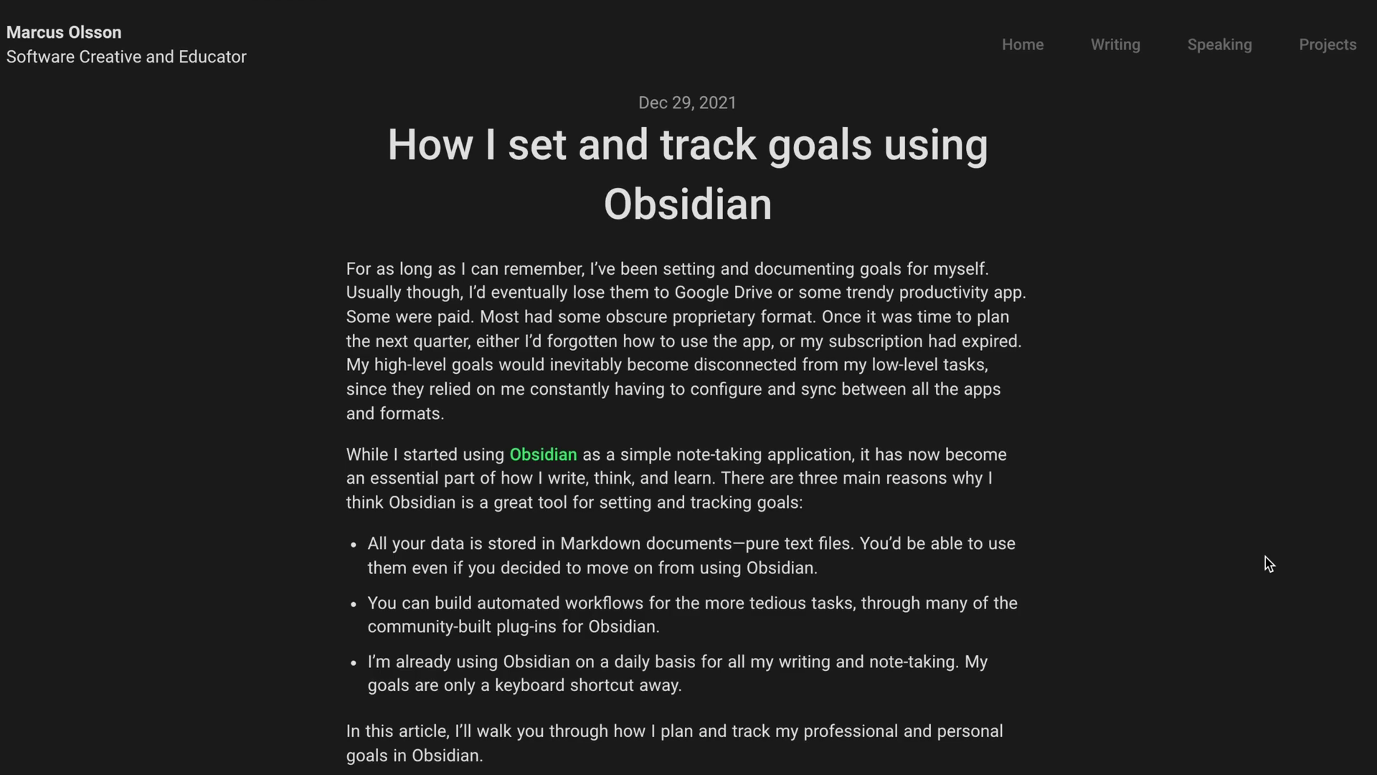
Read the goal-setting article's introduction and the OKR—Objectives and Key Results section.
scroll(1268, 564, "down", 5)
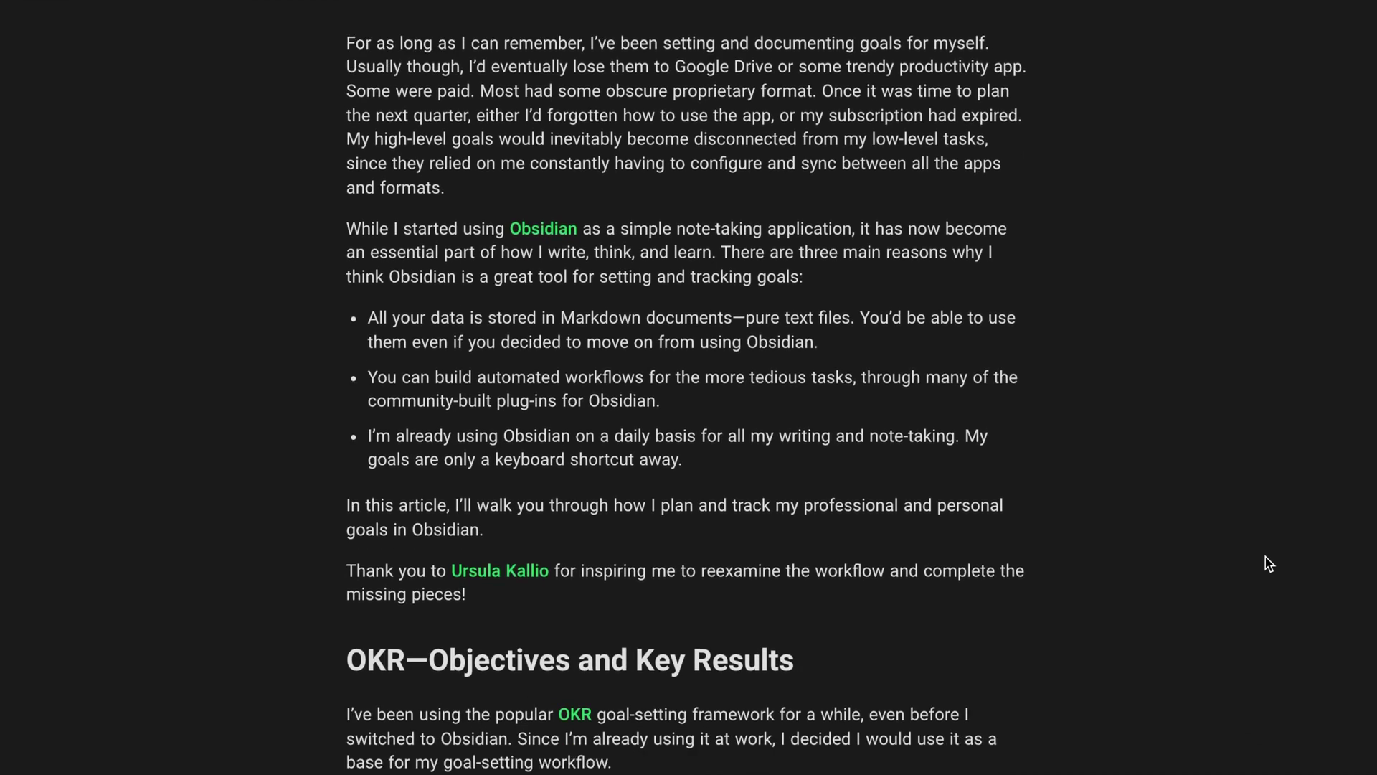
scroll(1268, 564, "down", 3)
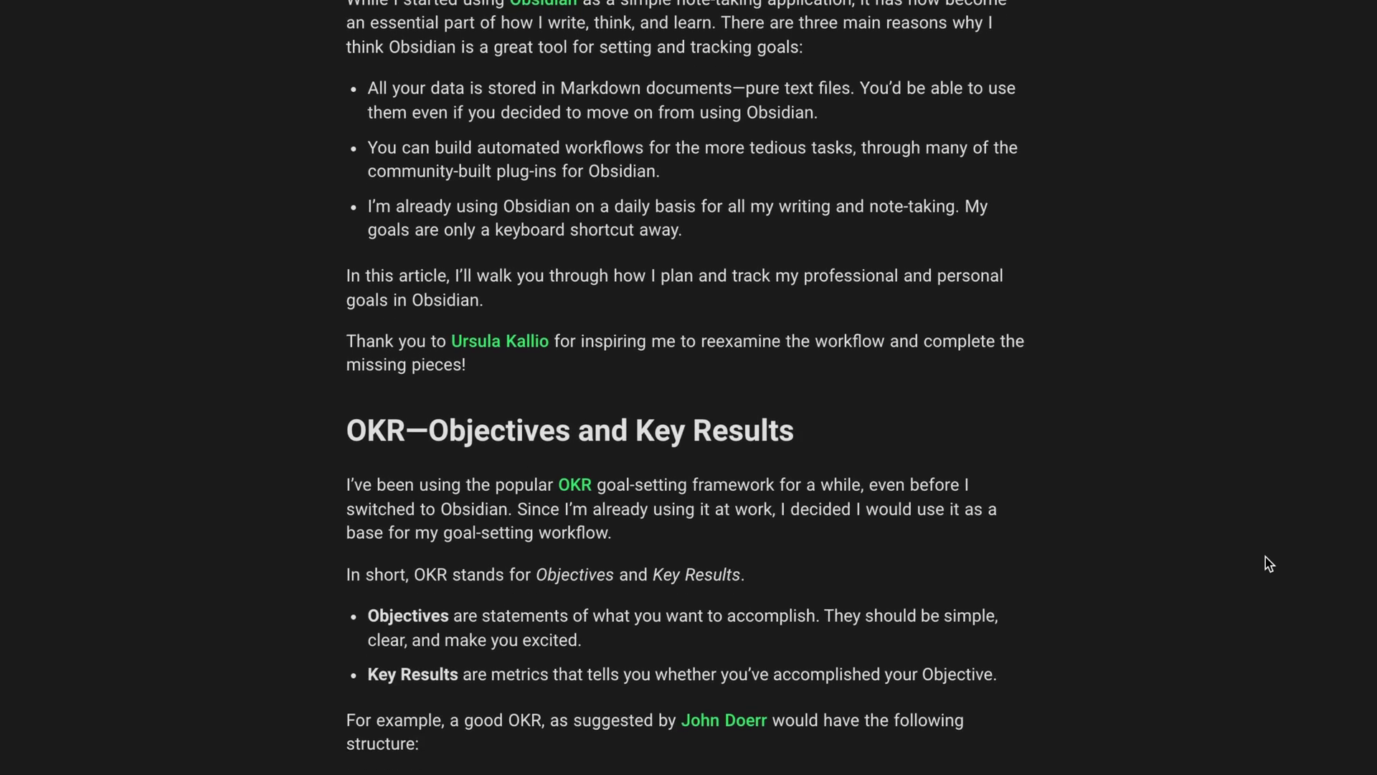
scroll(1268, 563, "down", 2)
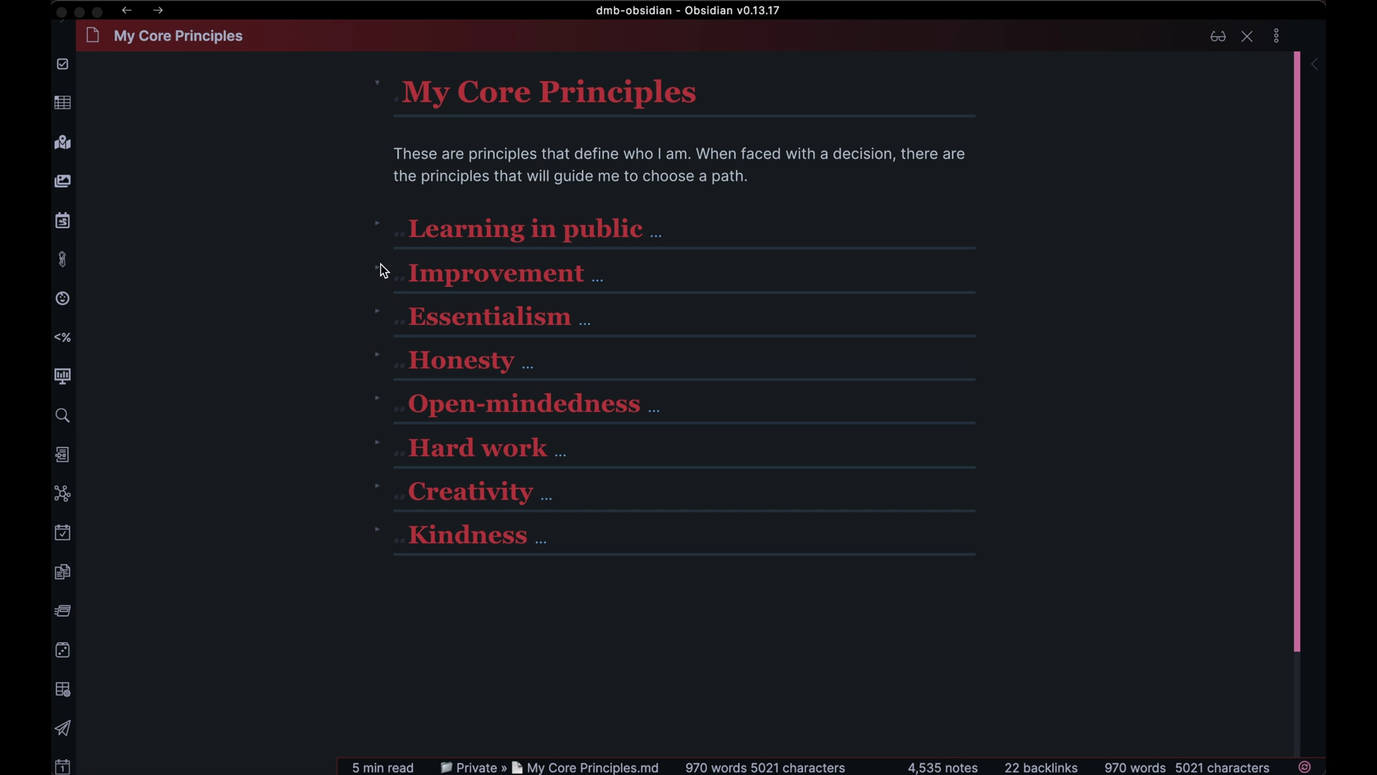
Unfold the "Learning in public" section of the My Core Principles note in Obsidian.
left_click(377, 224)
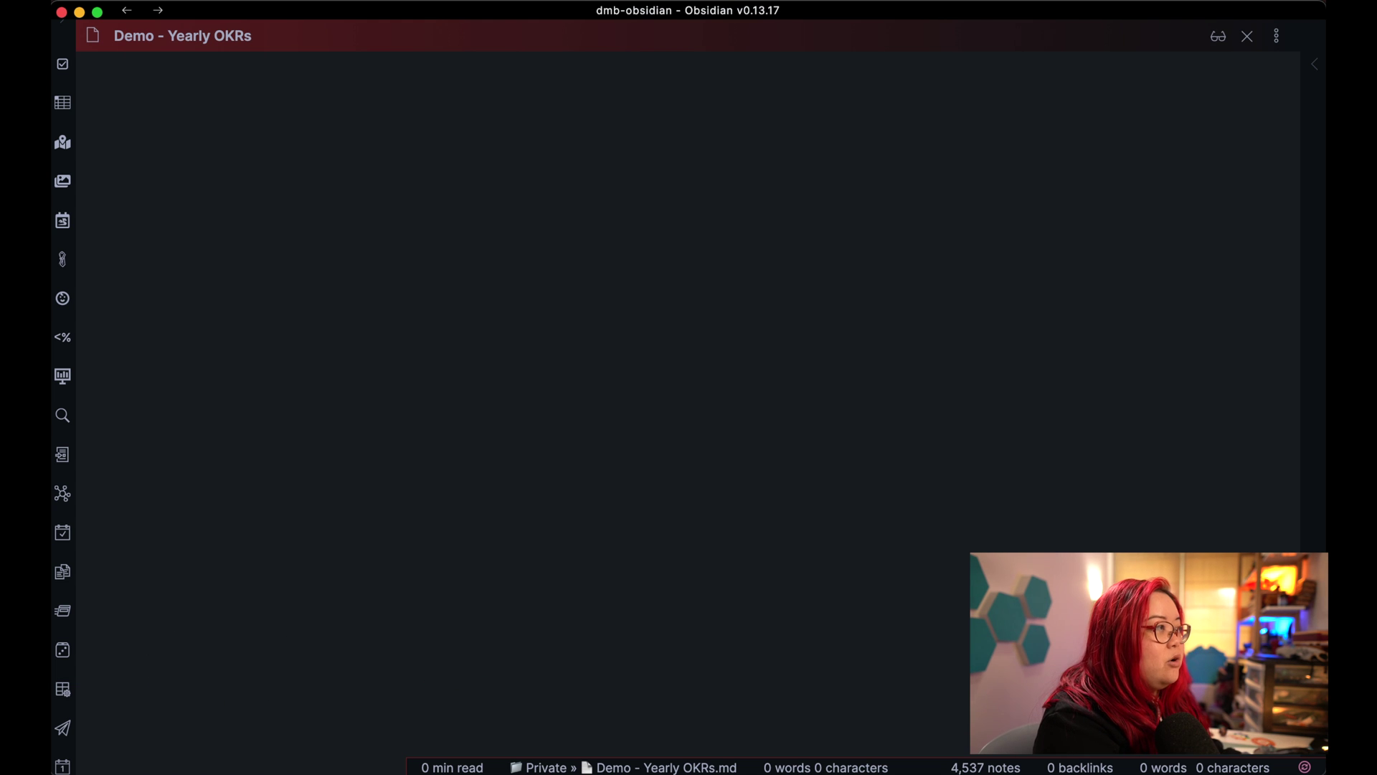
Insert the Yearly OKRs template into the empty "Demo - Yearly OKRs" note.
key("alt+t")
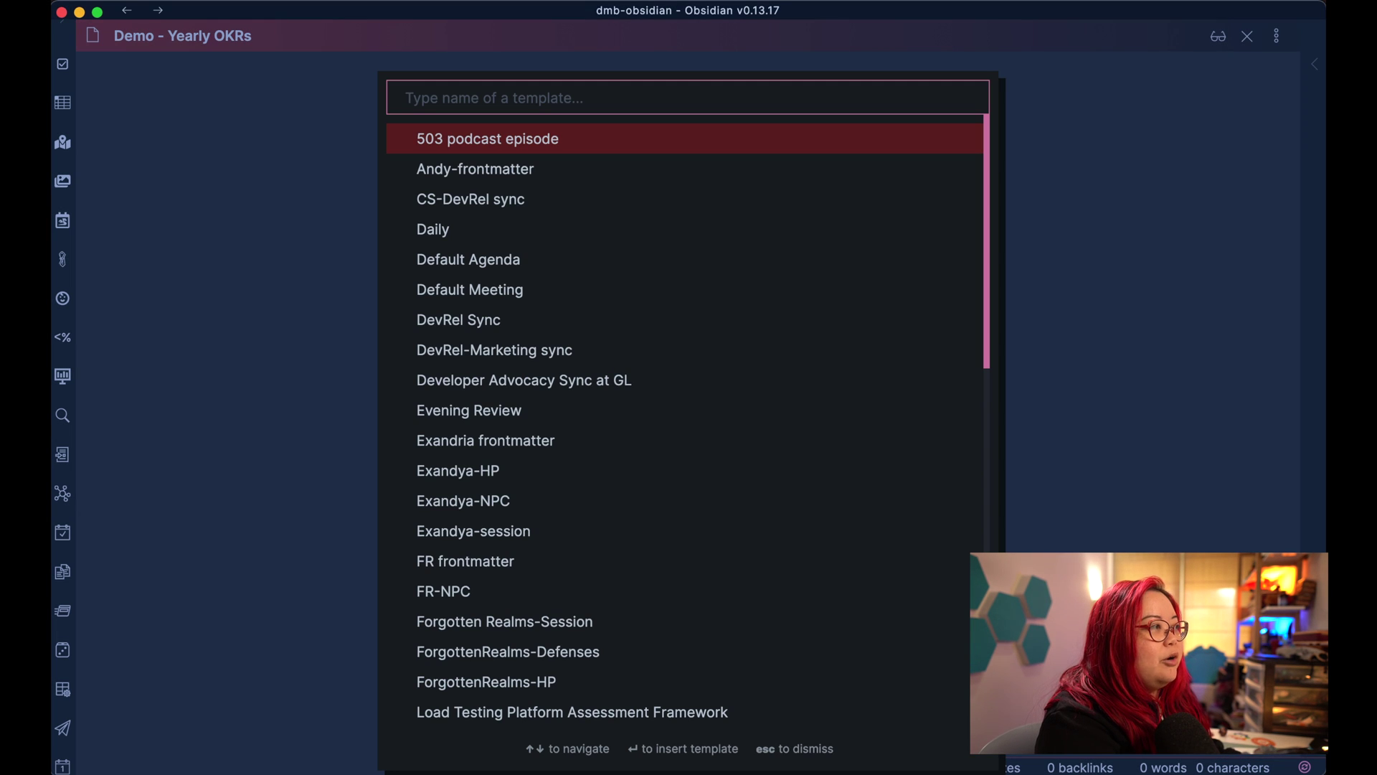
type("yearl")
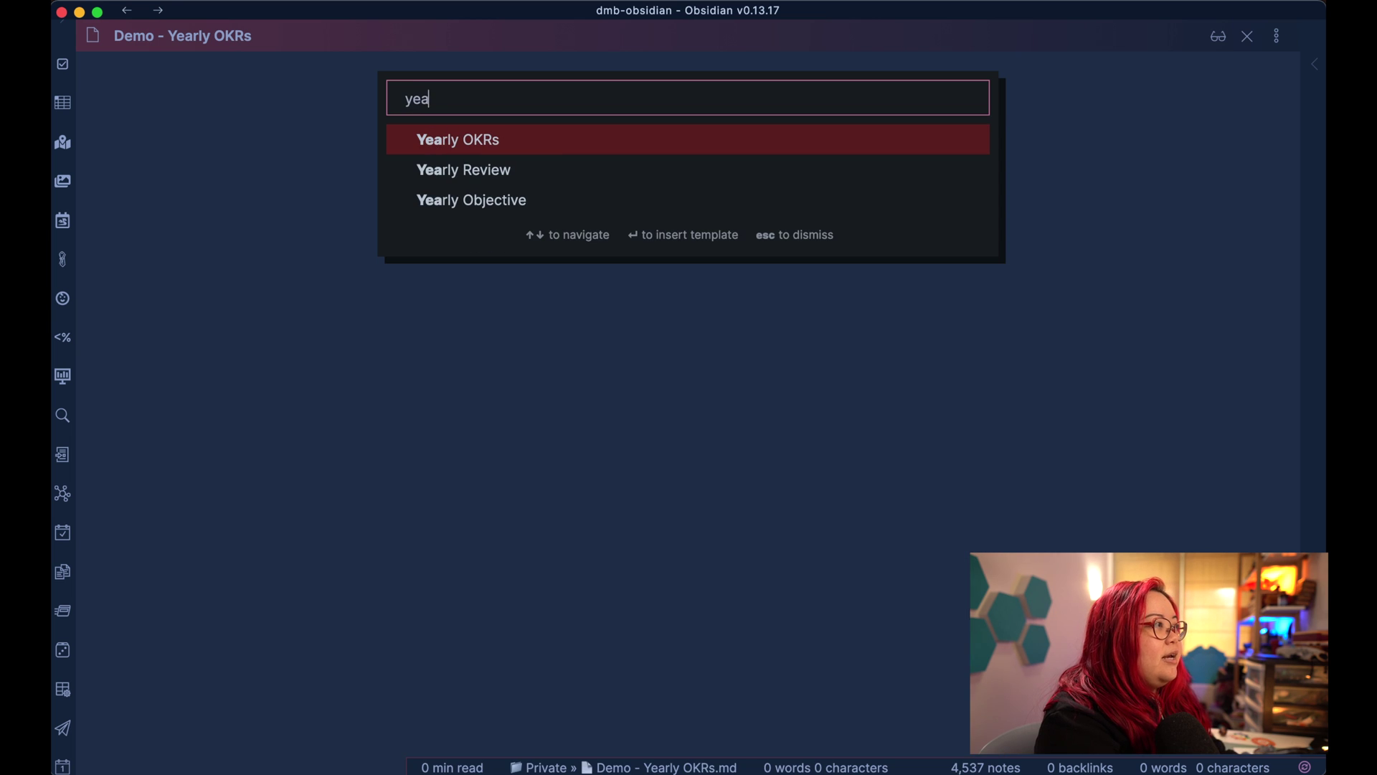
key("Return")
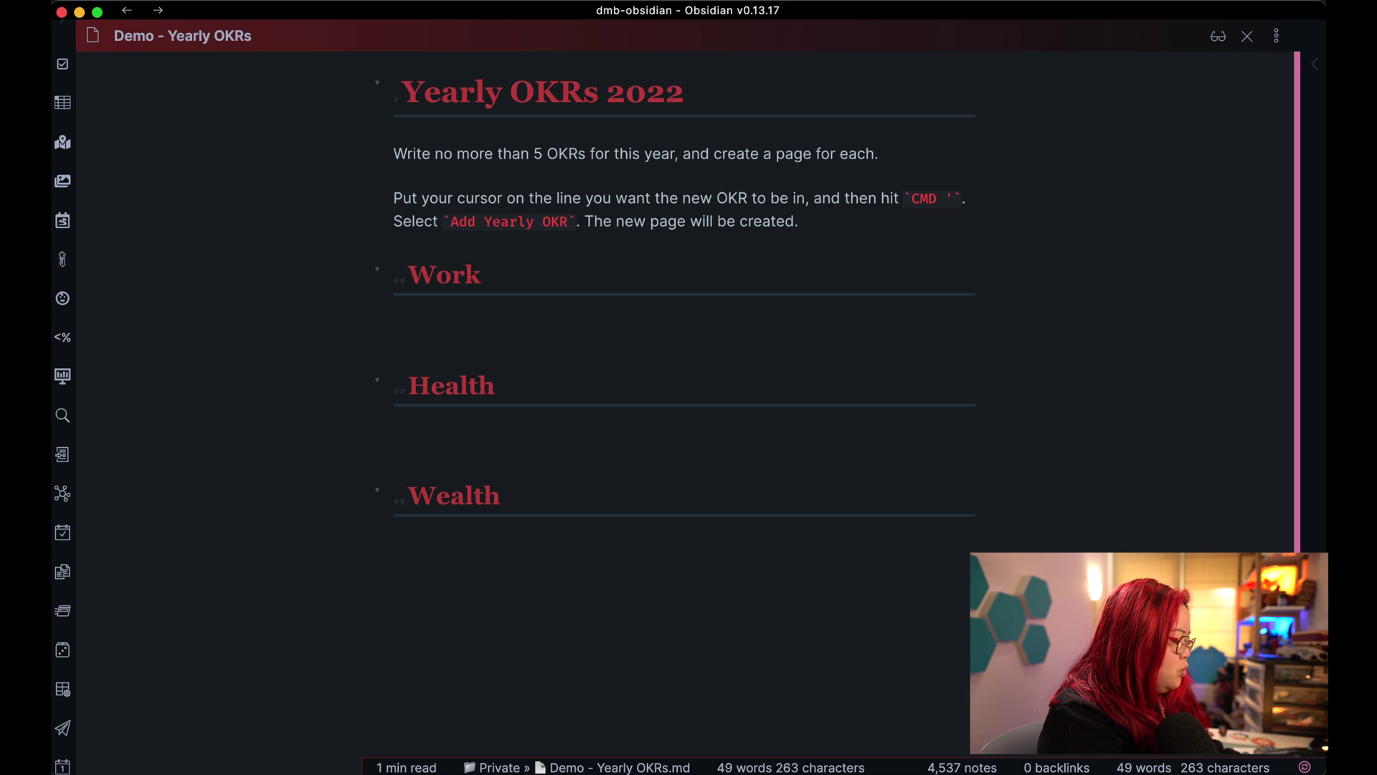
Open the templates/Yearly OKRs file in a second pane, examine the date placeholder in its heading, and close it.
key("super+o")
type("templates/")
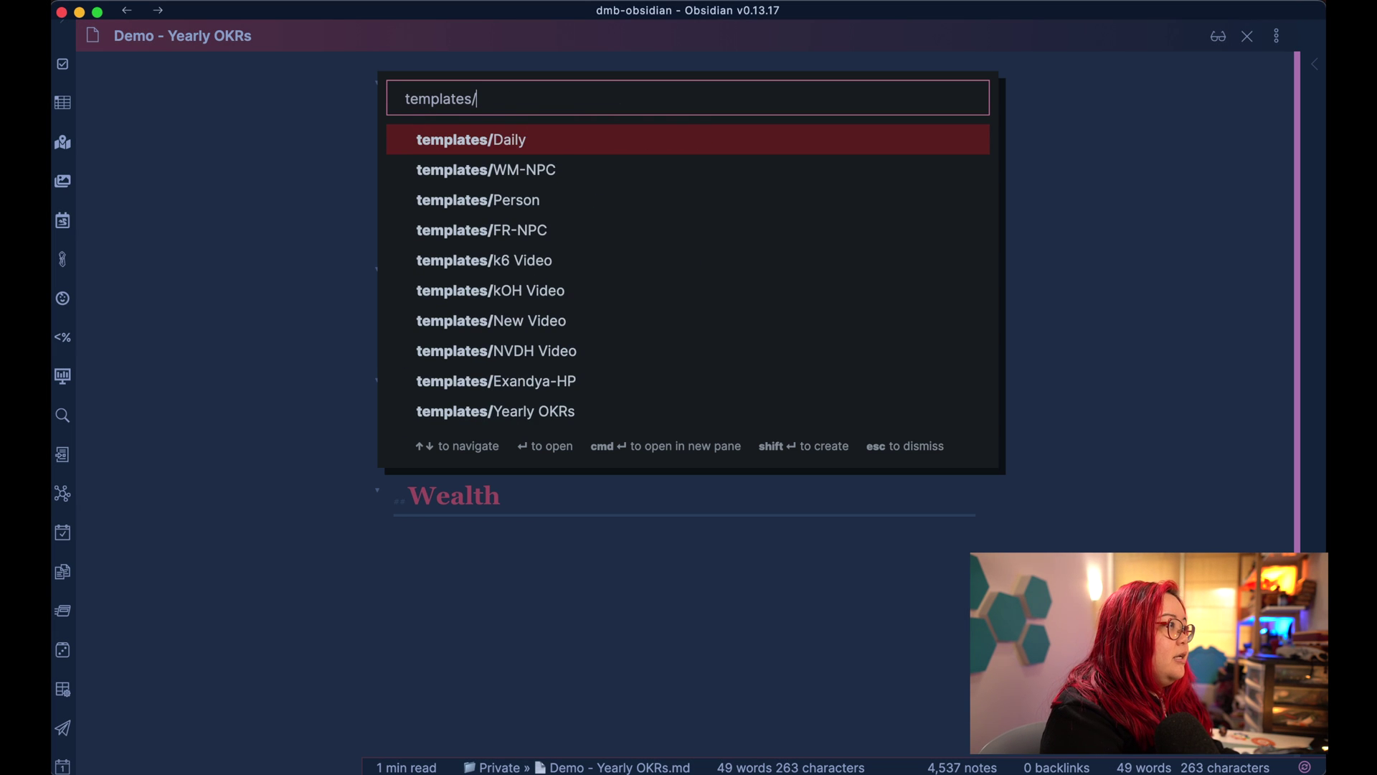
type("yearl")
key("super+Return")
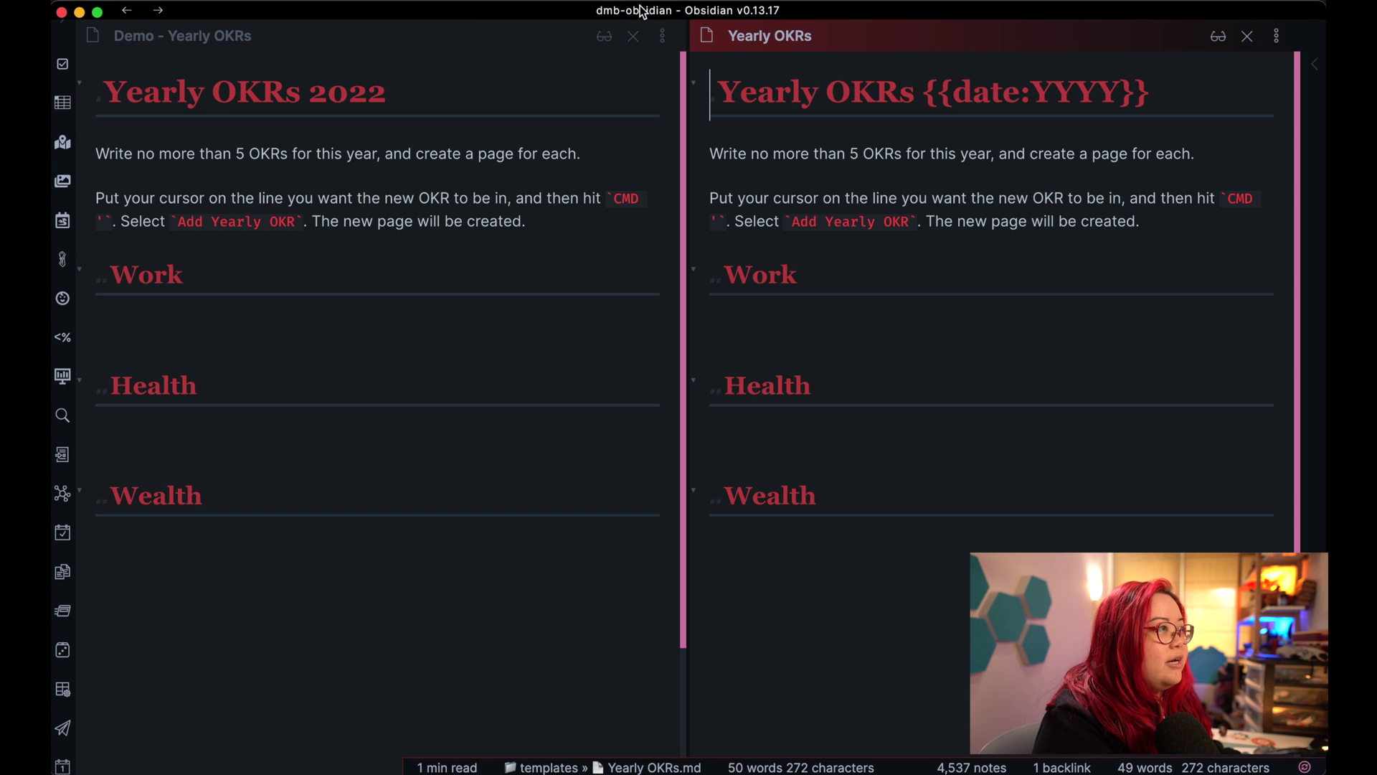
left_click_drag(921, 89, 1220, 80)
left_click(1043, 239)
key("super+w")
Add a yearly OKR named "Learn a language" on the empty line under Work and open its linked page.
left_click(644, 319)
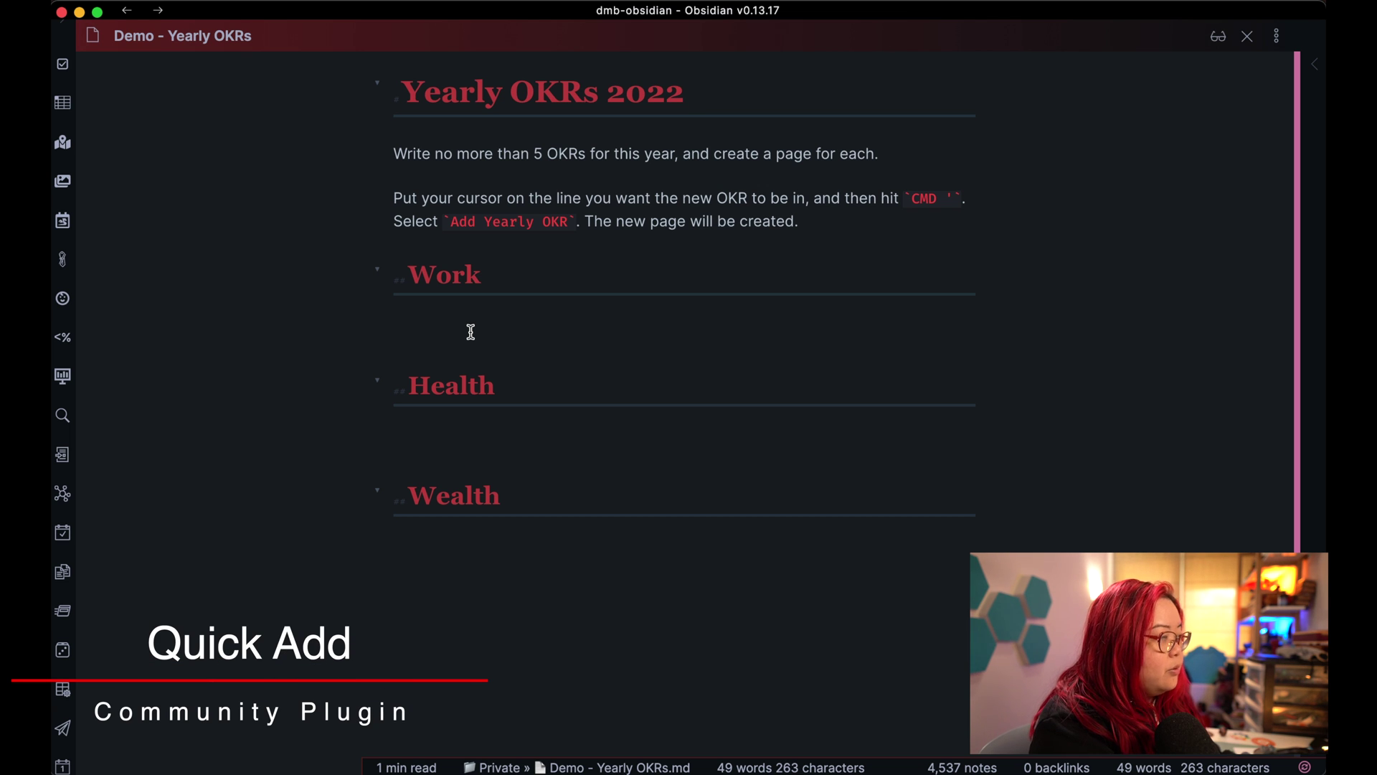
key("super+apostrophe")
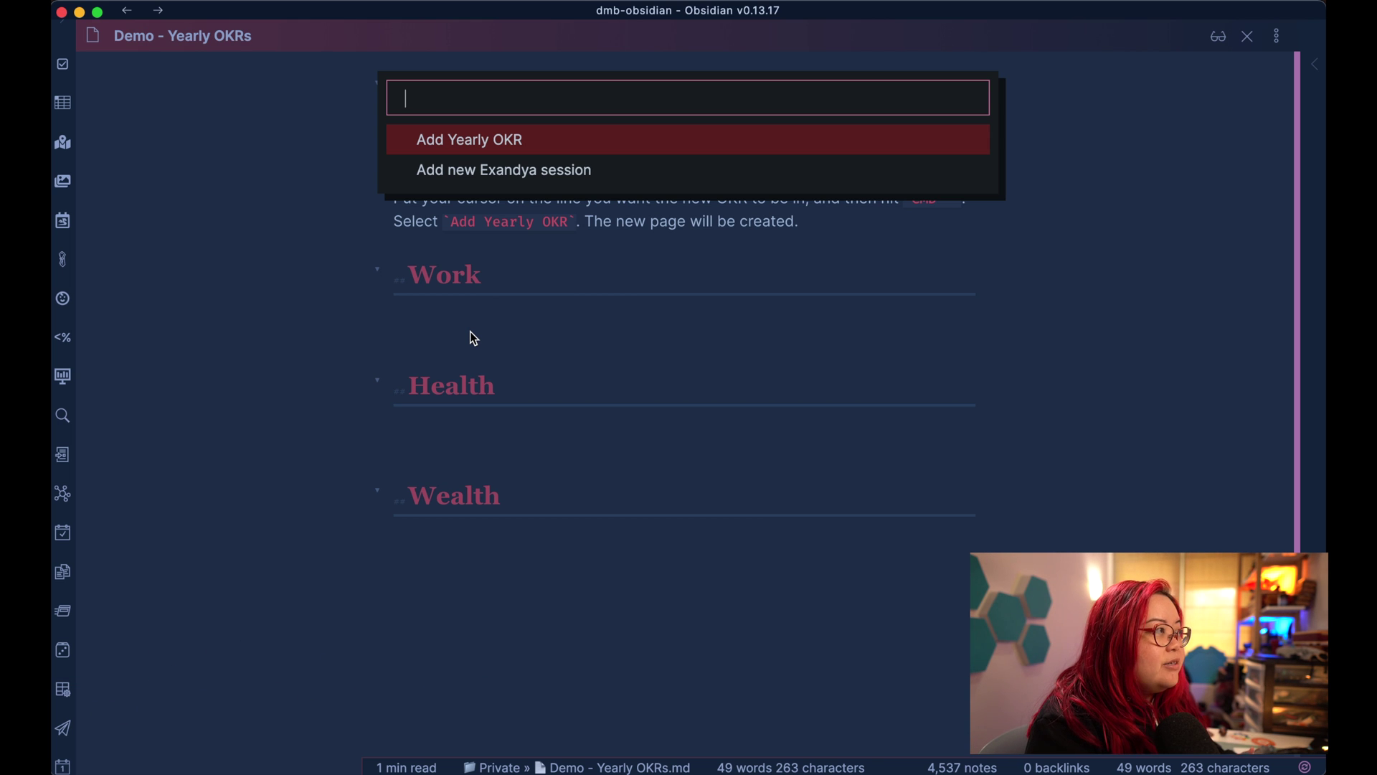
key("Return")
type("Learn a language")
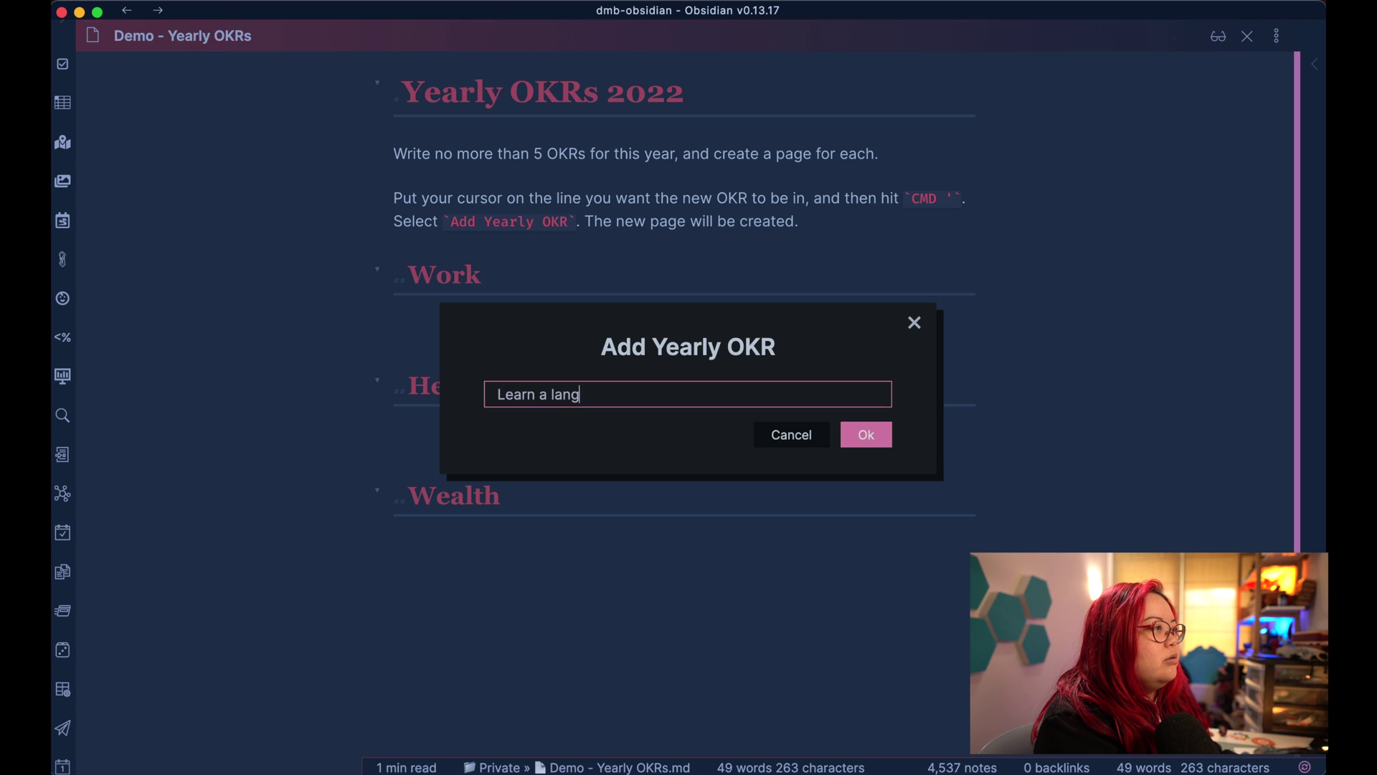
key("Return")
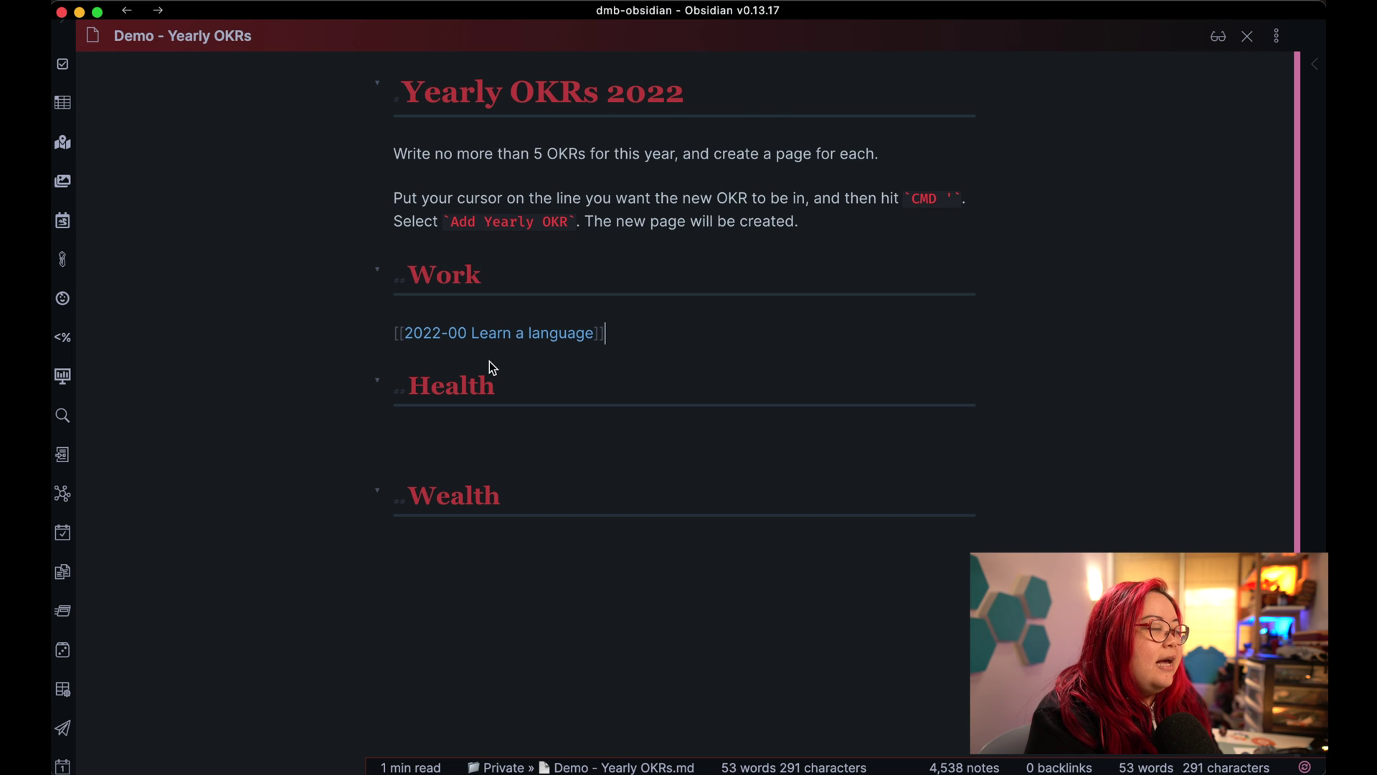
left_click(533, 333, "super")
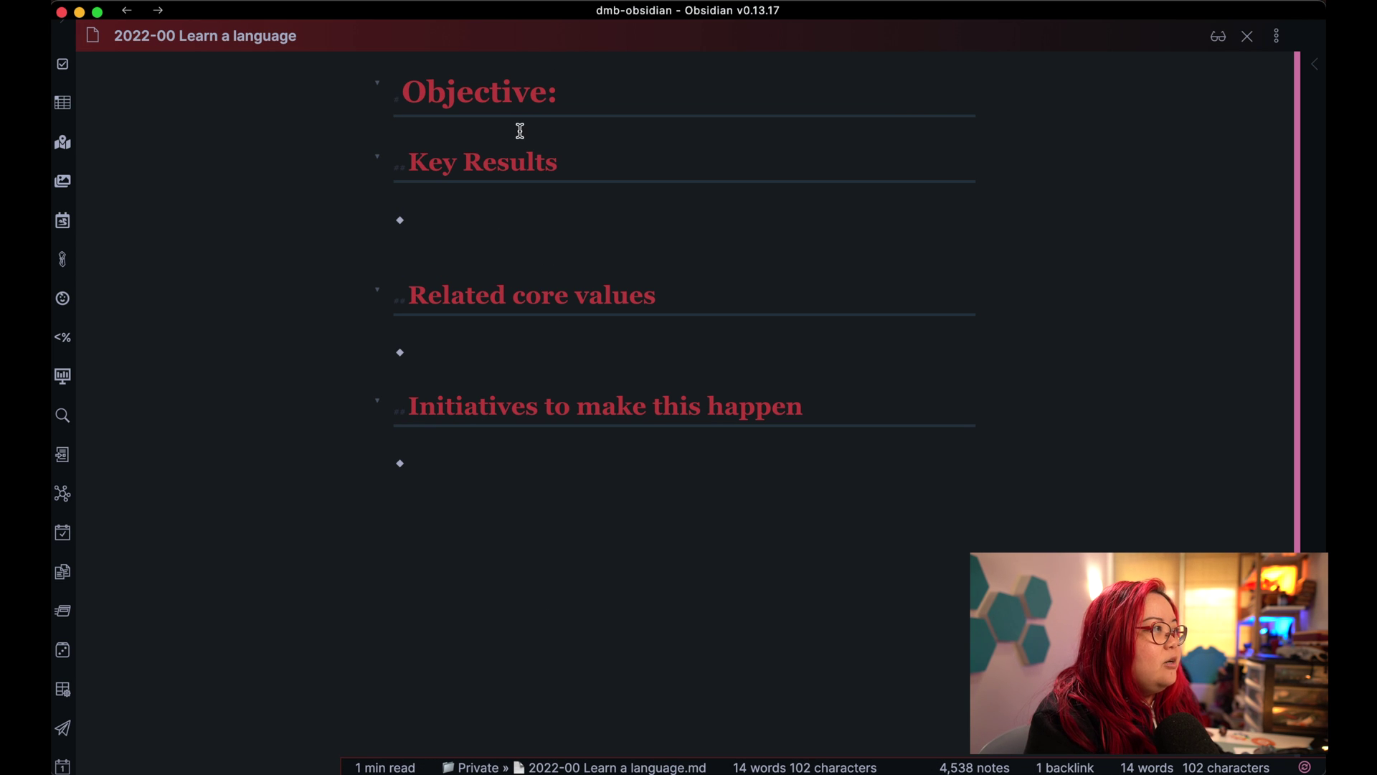
left_click(607, 224)
key("alt+e")
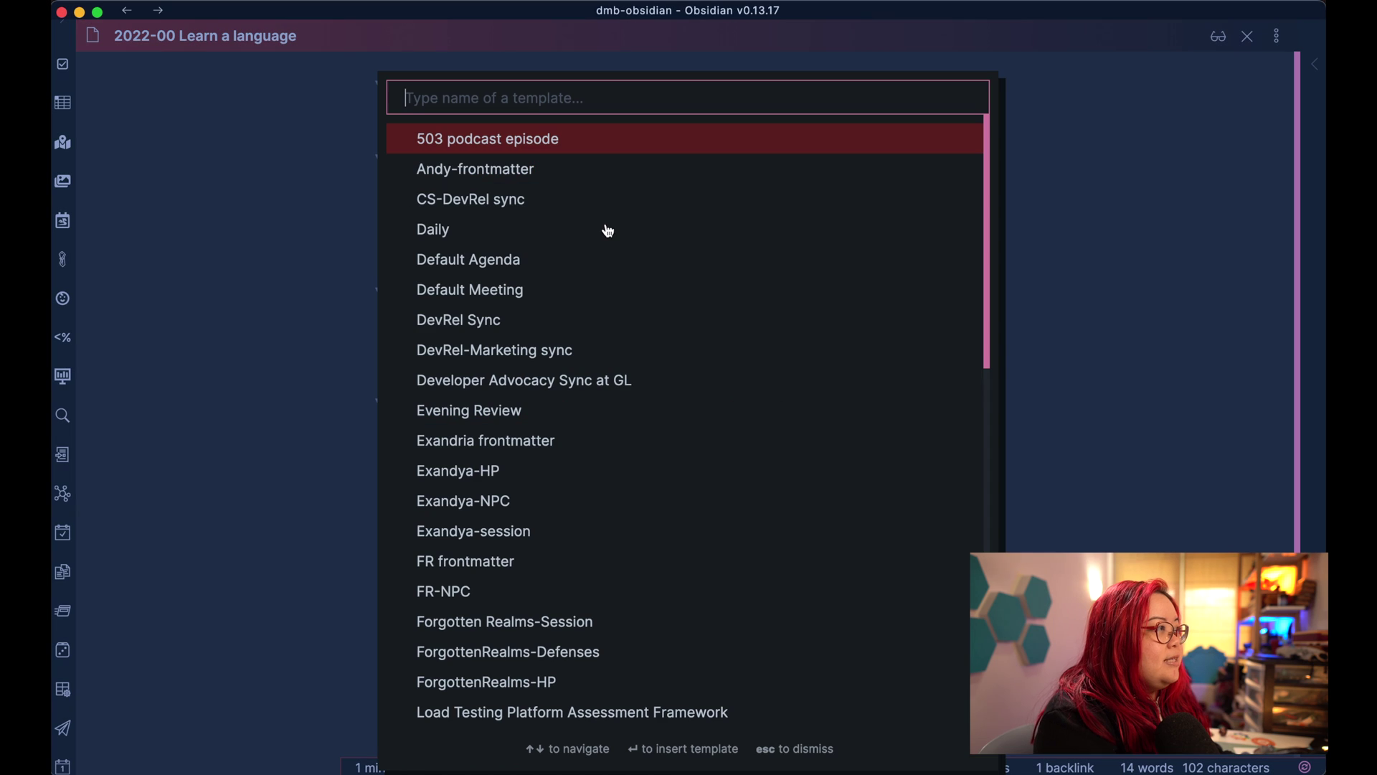
type("objec")
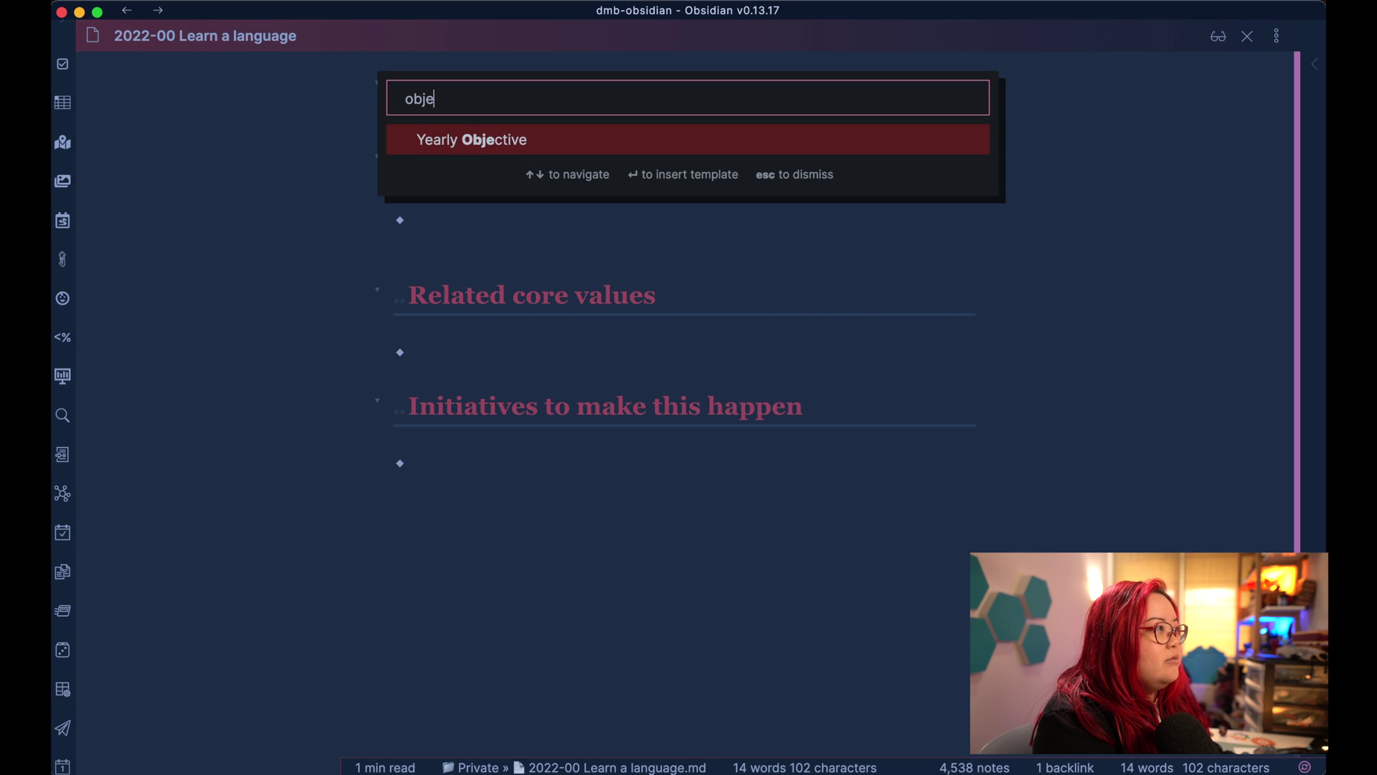
key("Escape")
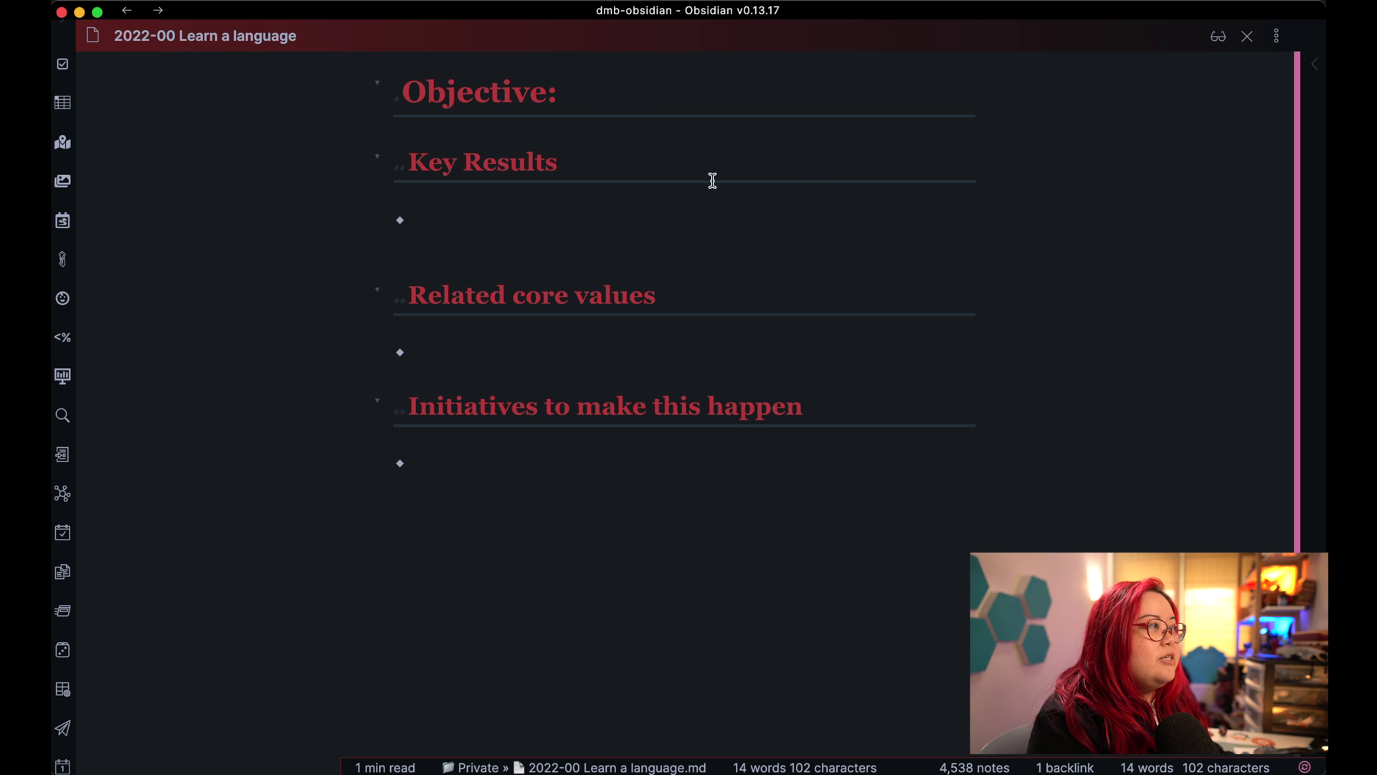
key("super+alt+Left")
key("super+alt+Right")
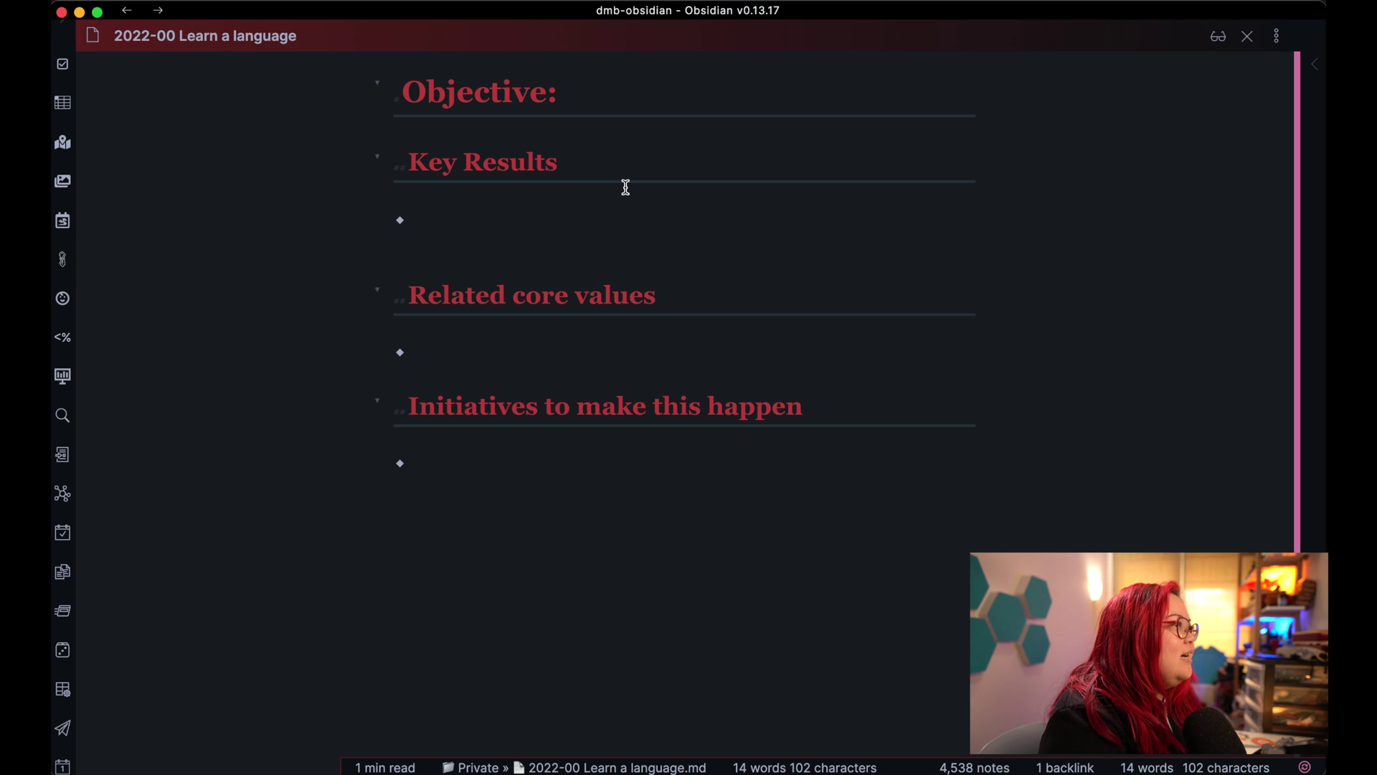
Rename the objective note to "2022-00 Learn Portuguese".
left_click(307, 32)
key("alt+BackSpace")
key("alt+BackSpace")
type("Portuguese")
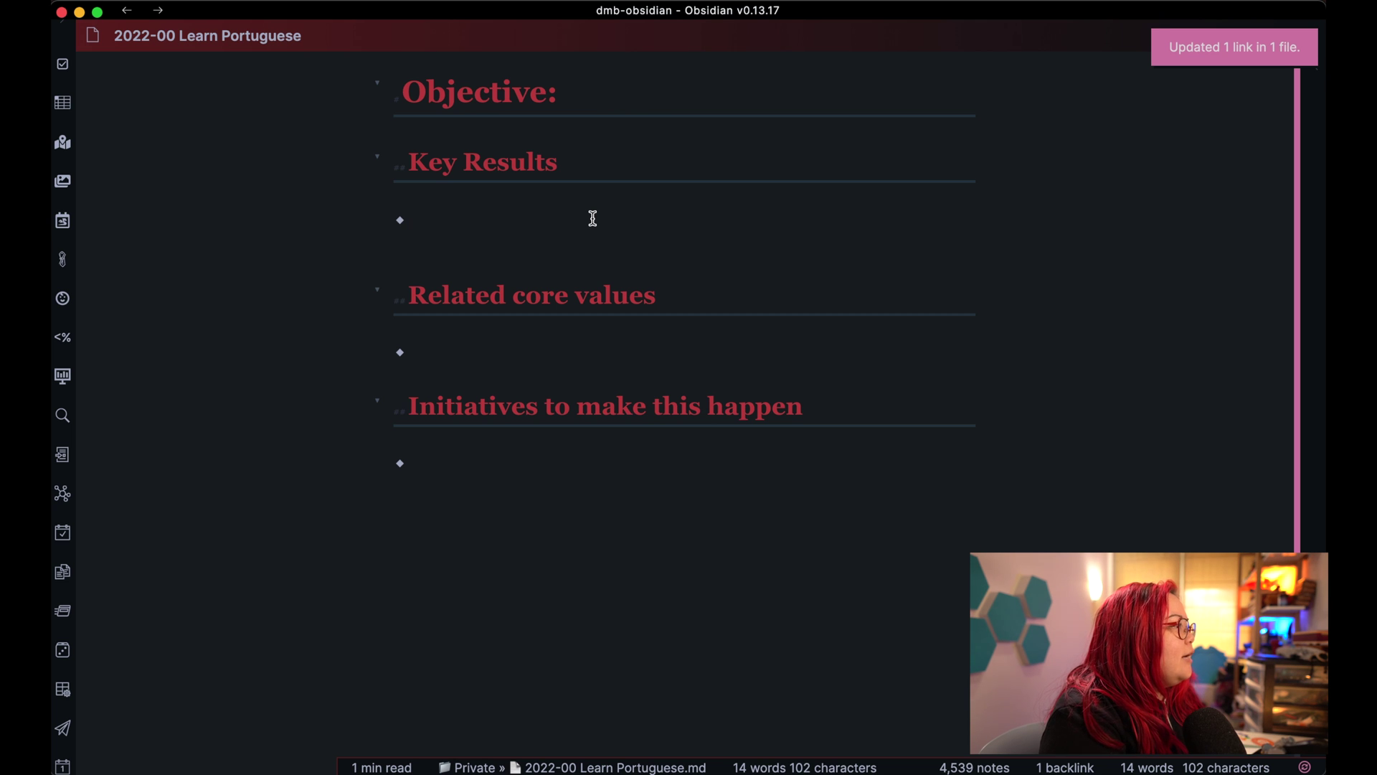
Enter "Pass DELE C1 exam" as the first bullet under Key Results.
left_click(593, 218)
type("A")
key("BackSpace")
type("Pass De")
key("BackSpace")
type("ELE C1 exam")
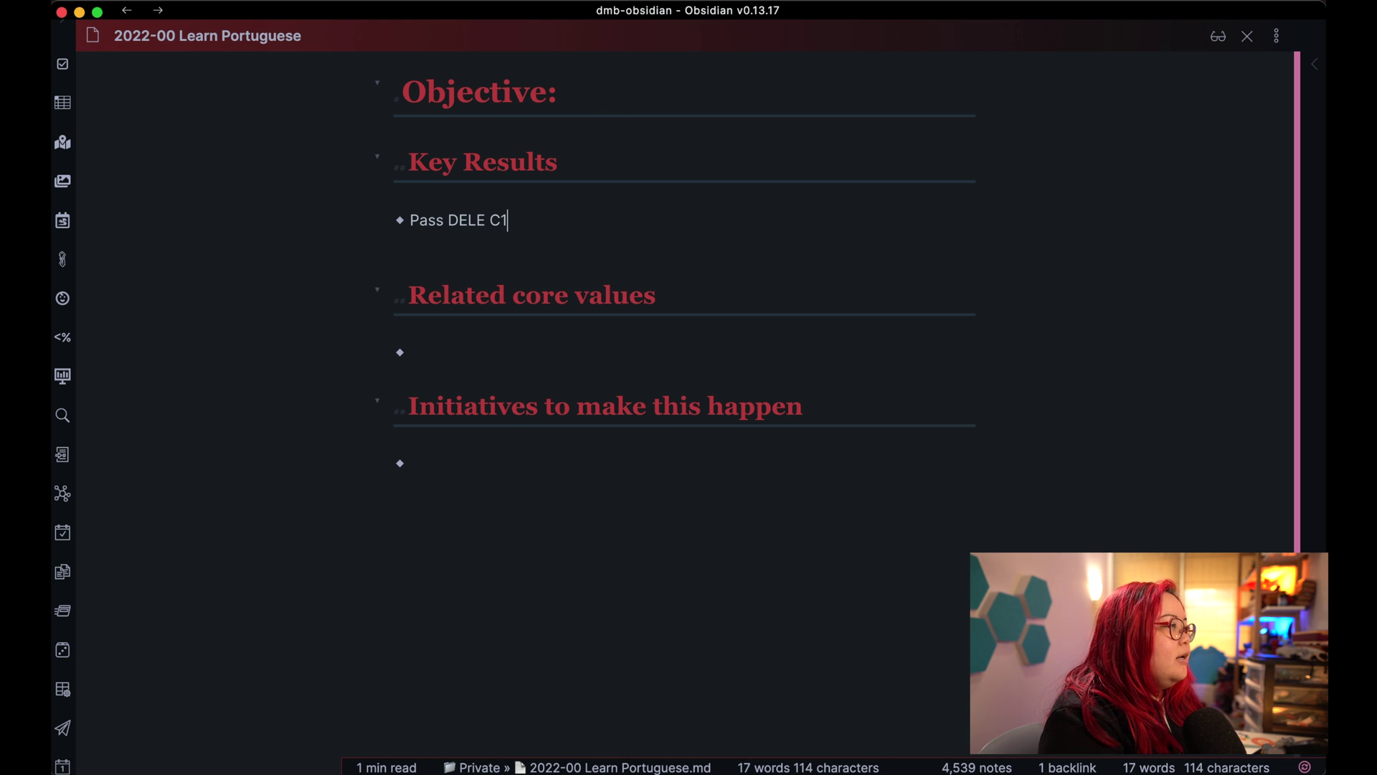
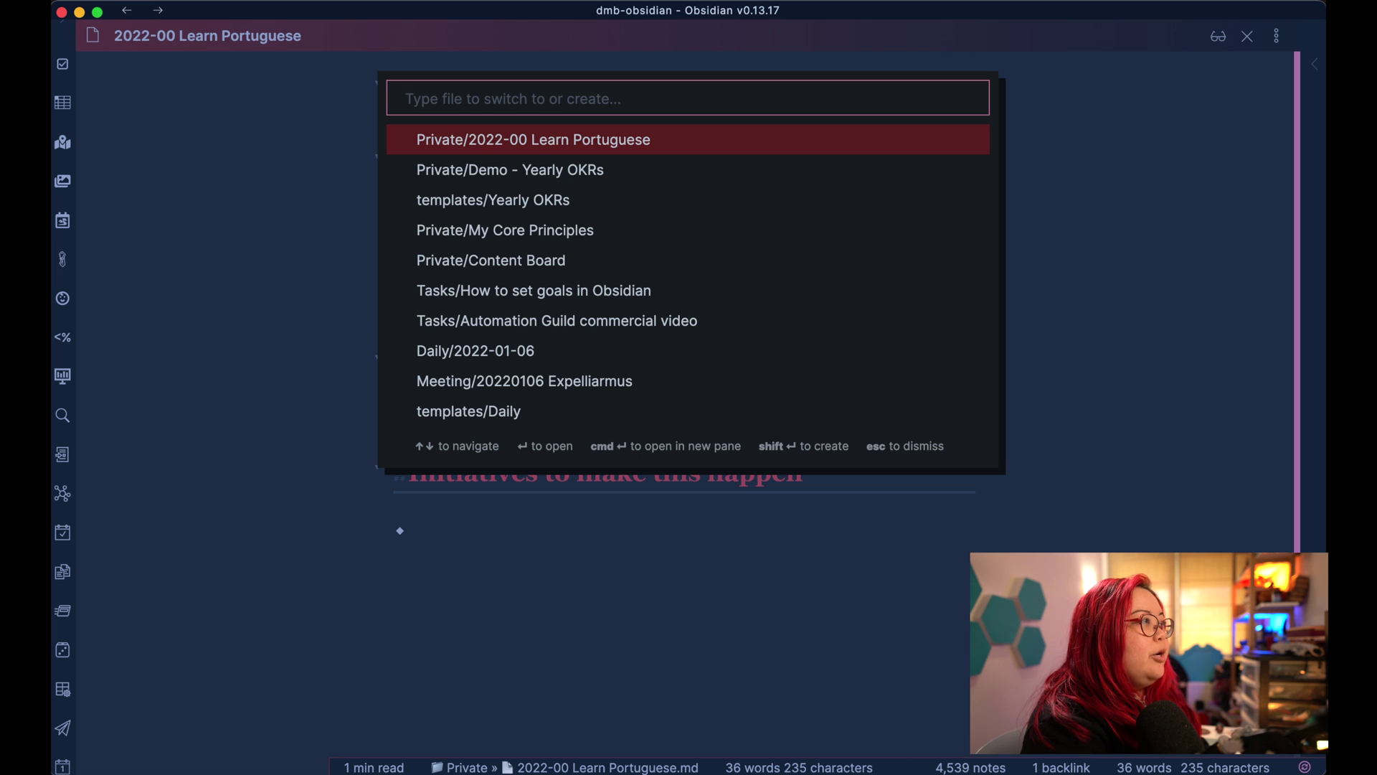
Open My Core Principles in a second pane and link its "Learning in public" heading under Related core values.
key("super+Return")
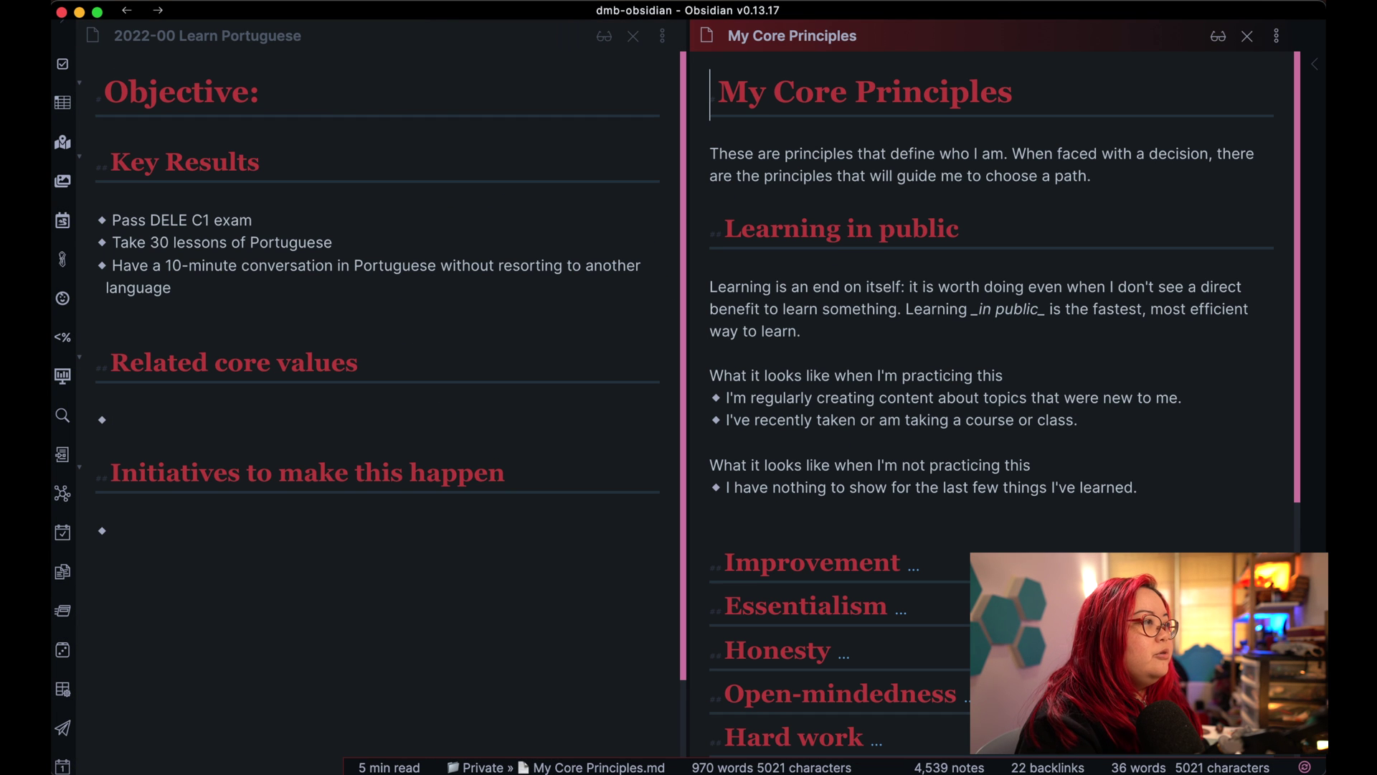
left_click(696, 230)
left_click(310, 423)
type("[[My Core Principles]]")
type("#Learnin")
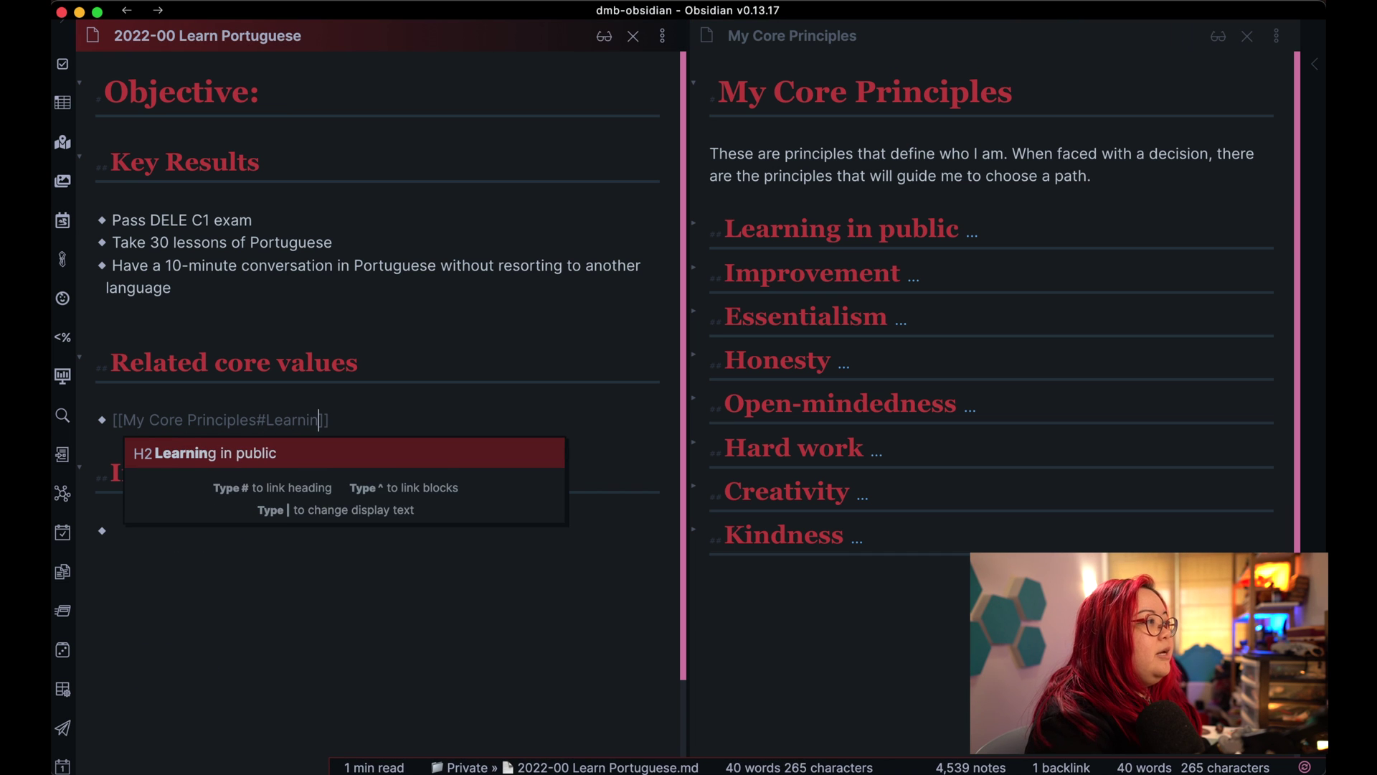
key("Return")
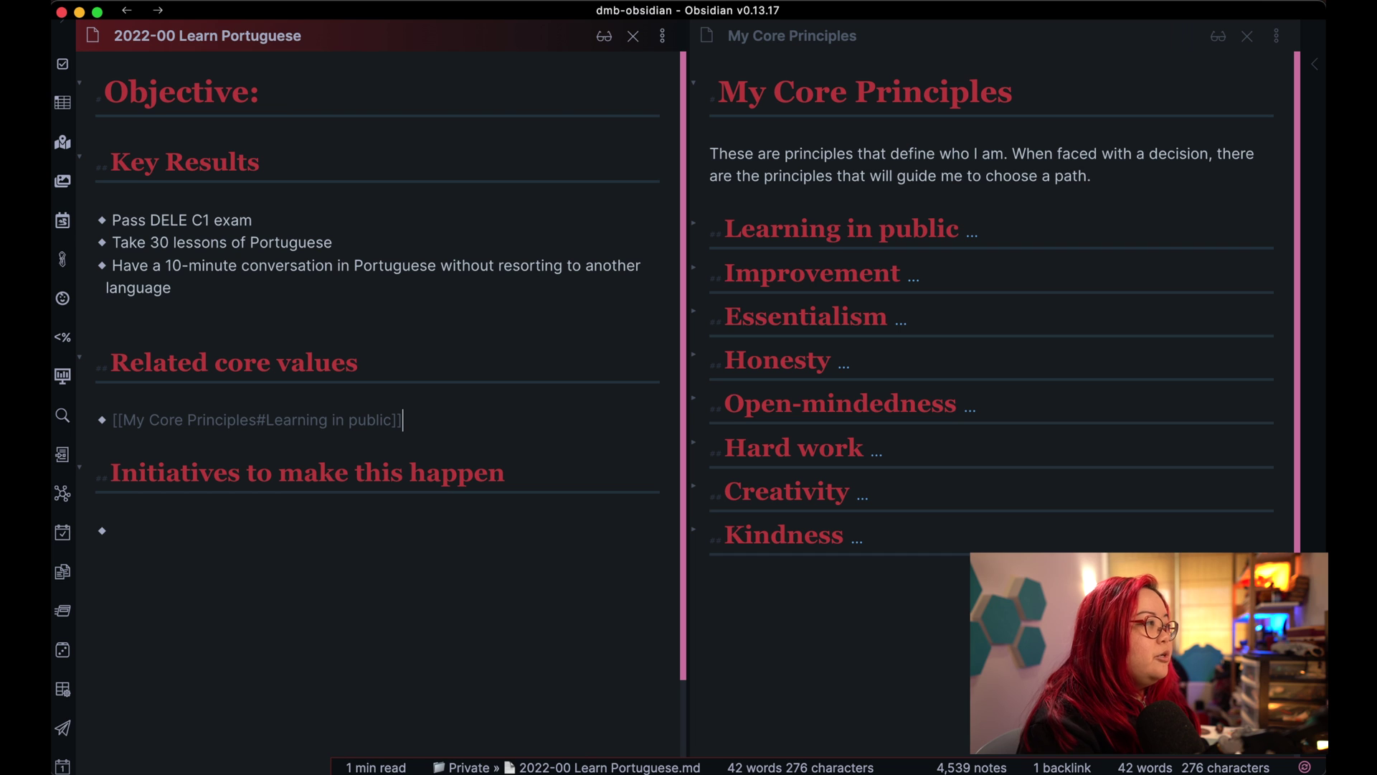
Add a second bullet under Related core values linking to the "Improvement" heading of My Core Principles.
key("super+shift+Left")
key("Right")
key("Return")
type("[[My Core Principles]]")
key("Left")
key("Left")
type("#")
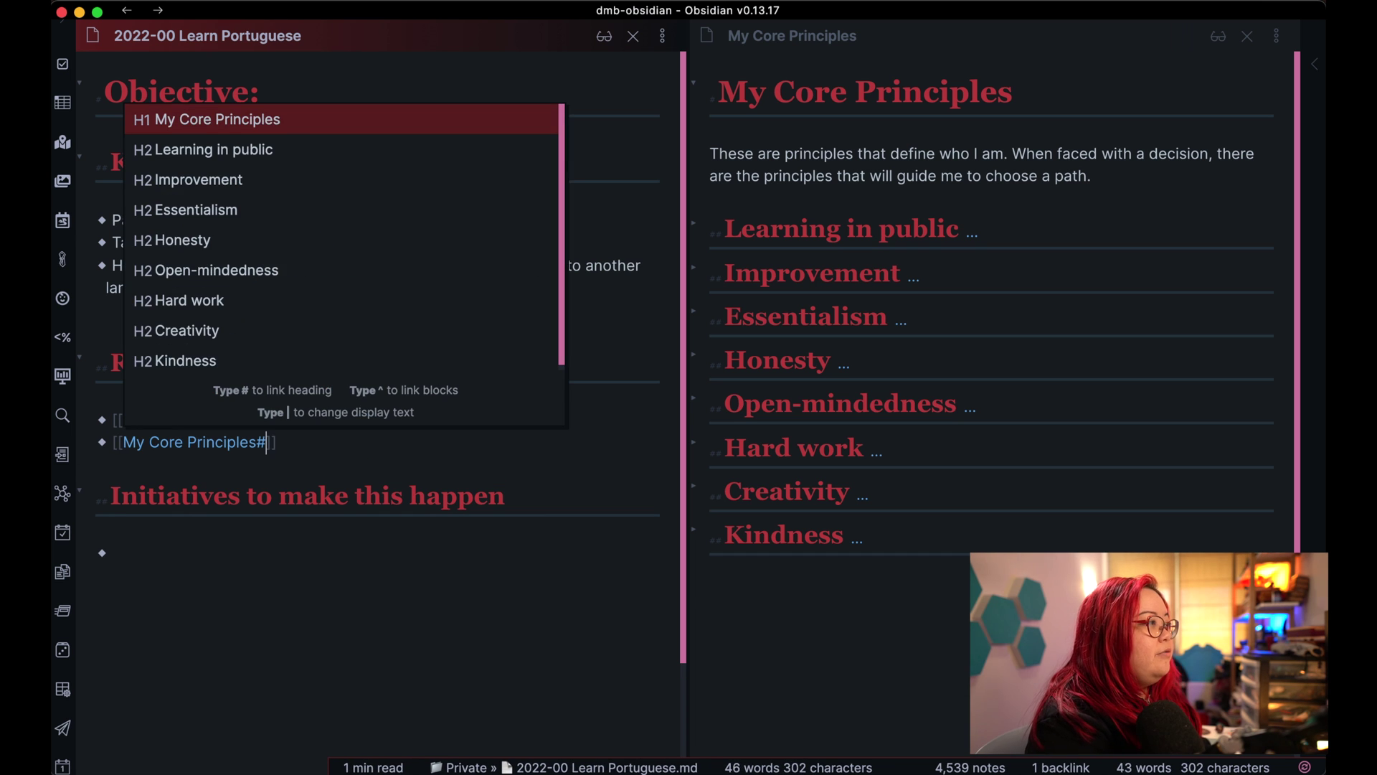
type("Impr")
key("Return")
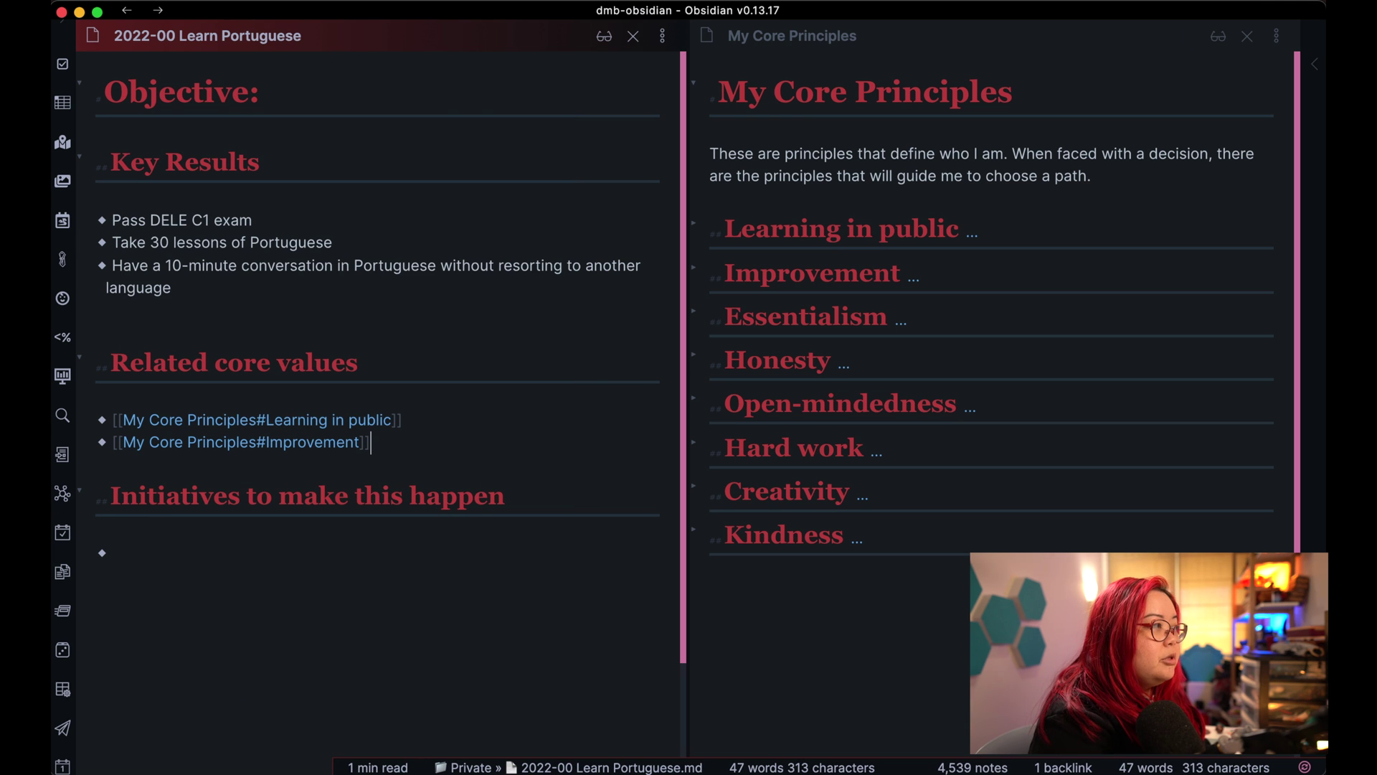
Add a third bullet under Related core values linking to the "Open-mindedness" heading of My Core Principles.
key("Return")
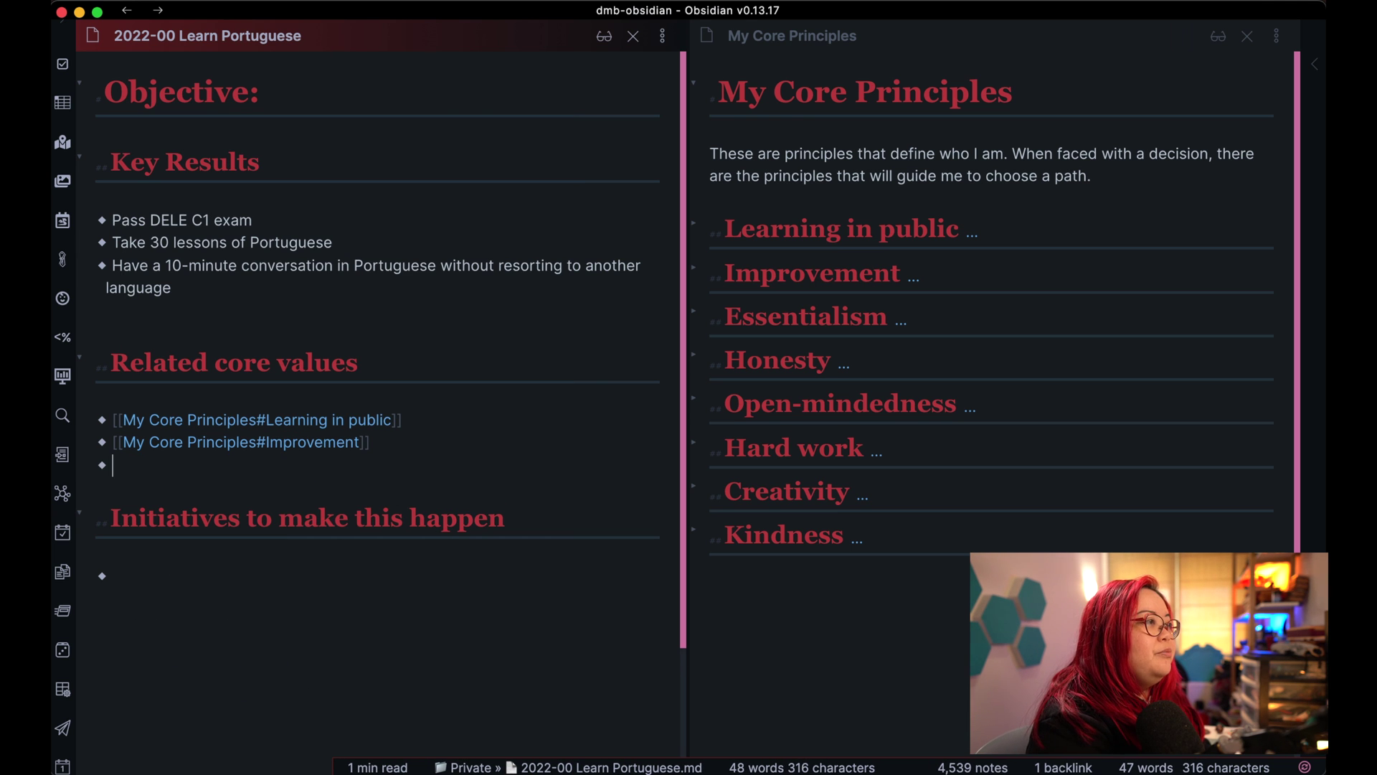
type("[[")
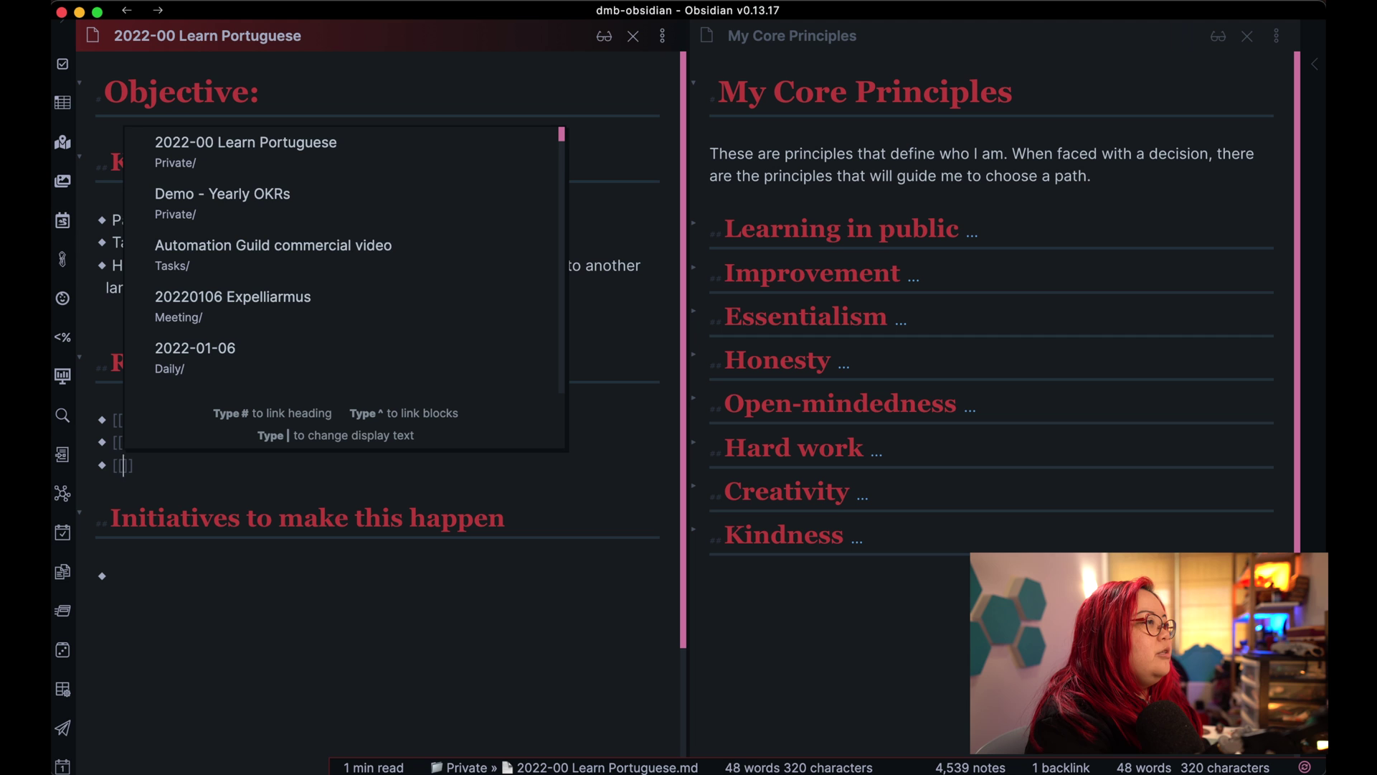
type("My Core Principles#")
type("open")
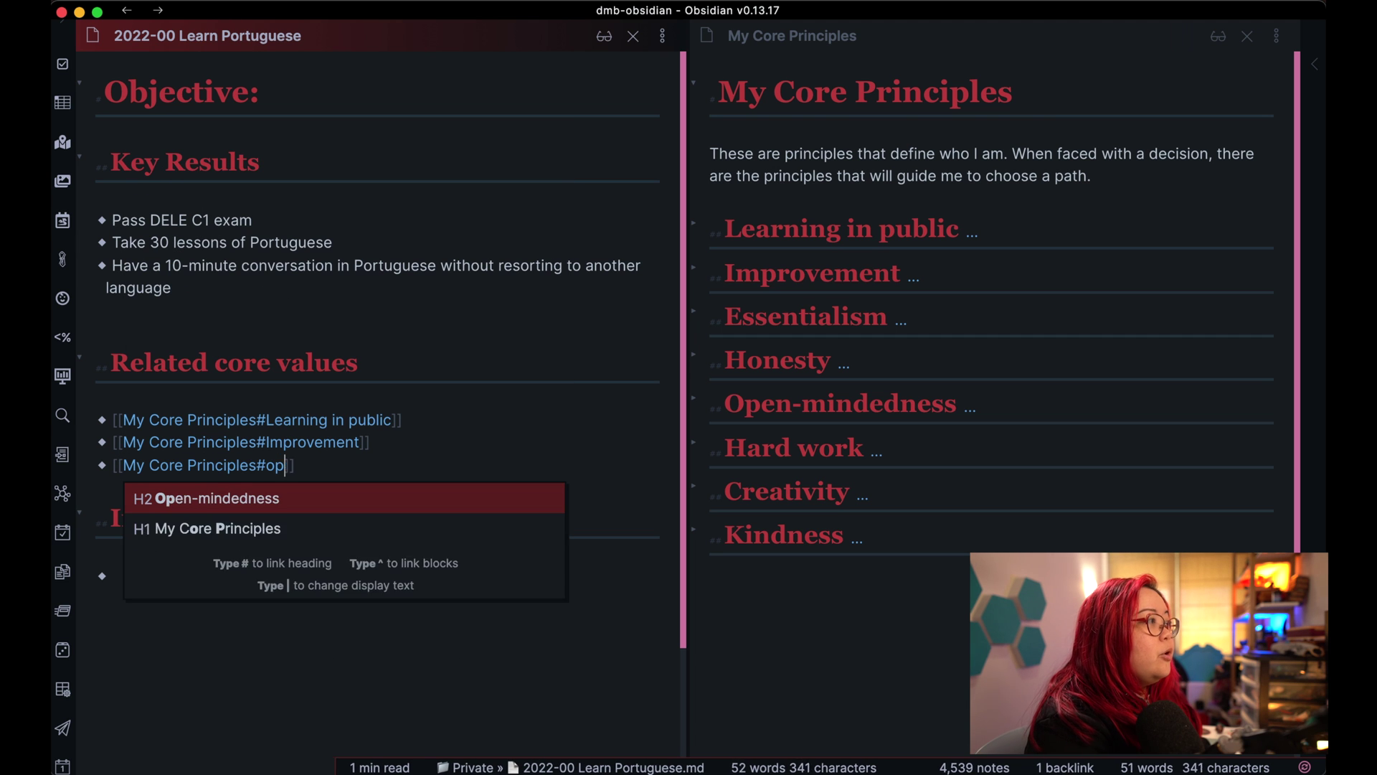
key("Return")
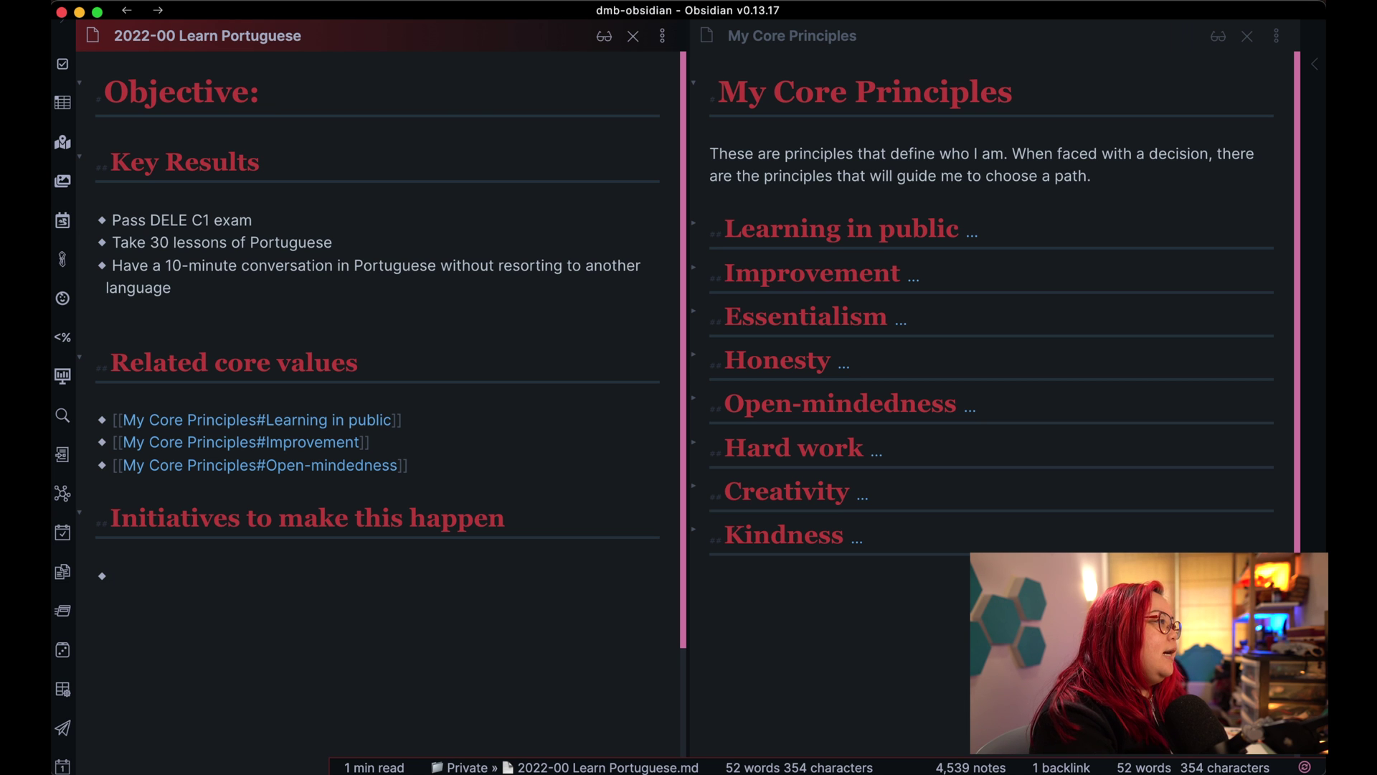
Enter "Find a teacher on Italki for Portuguese" as the first bullet under Initiatives to make this happen.
type("Find a")
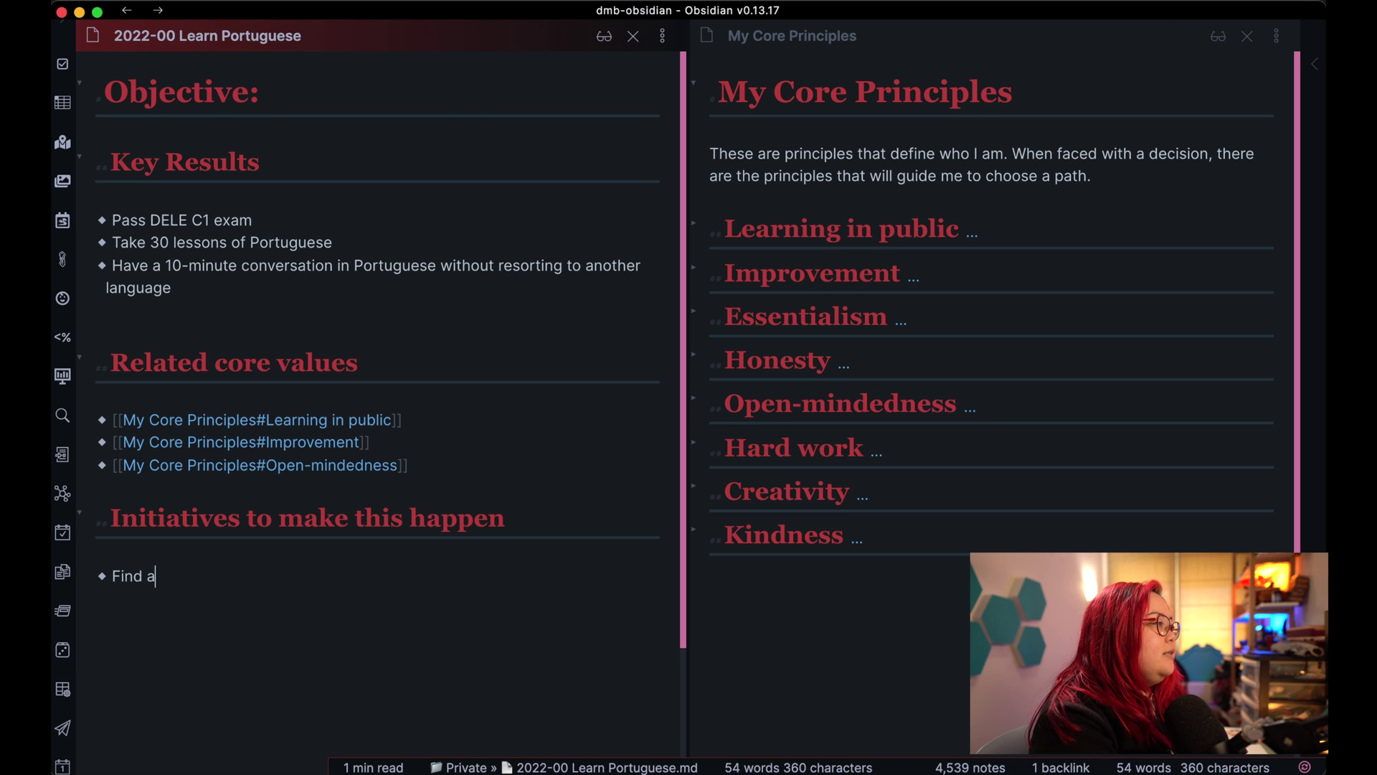
type(" teacher on Italki ")
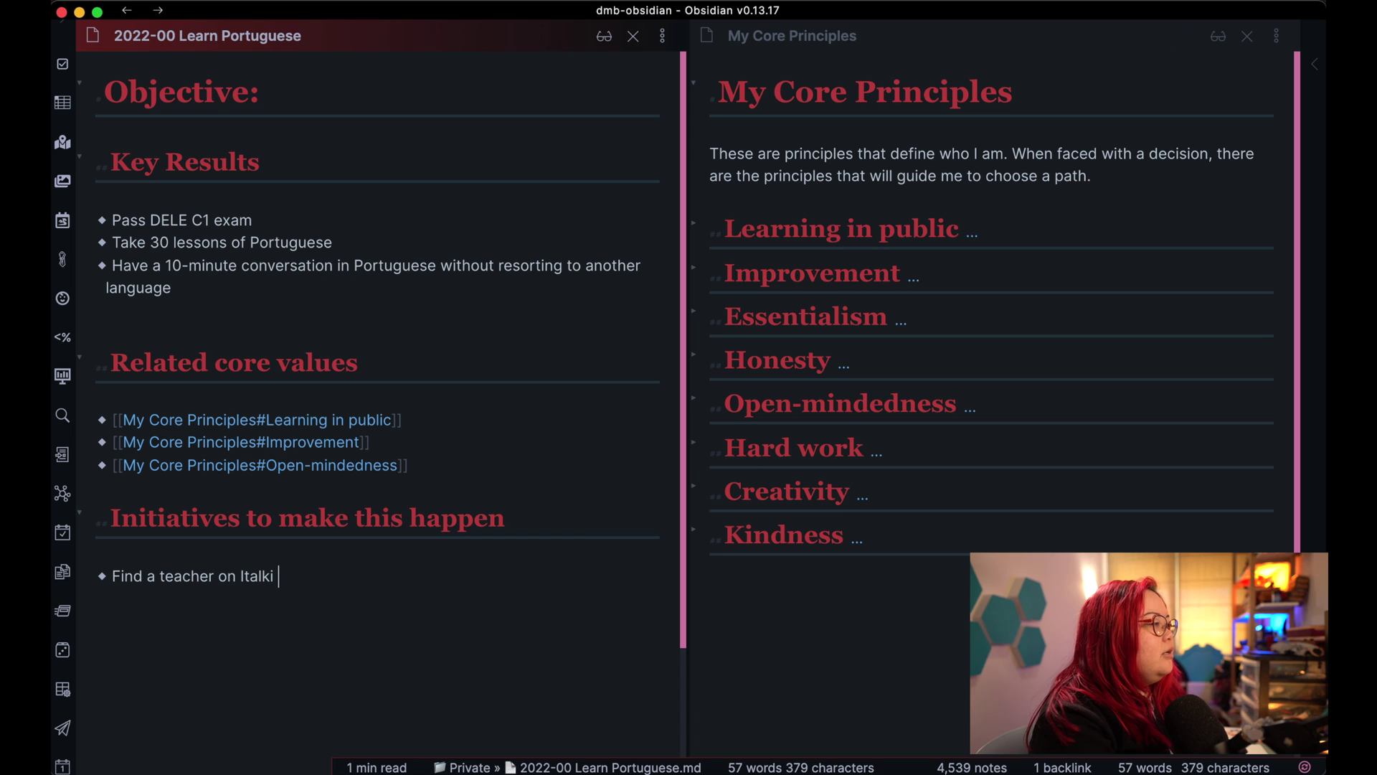
type("for Portugue")
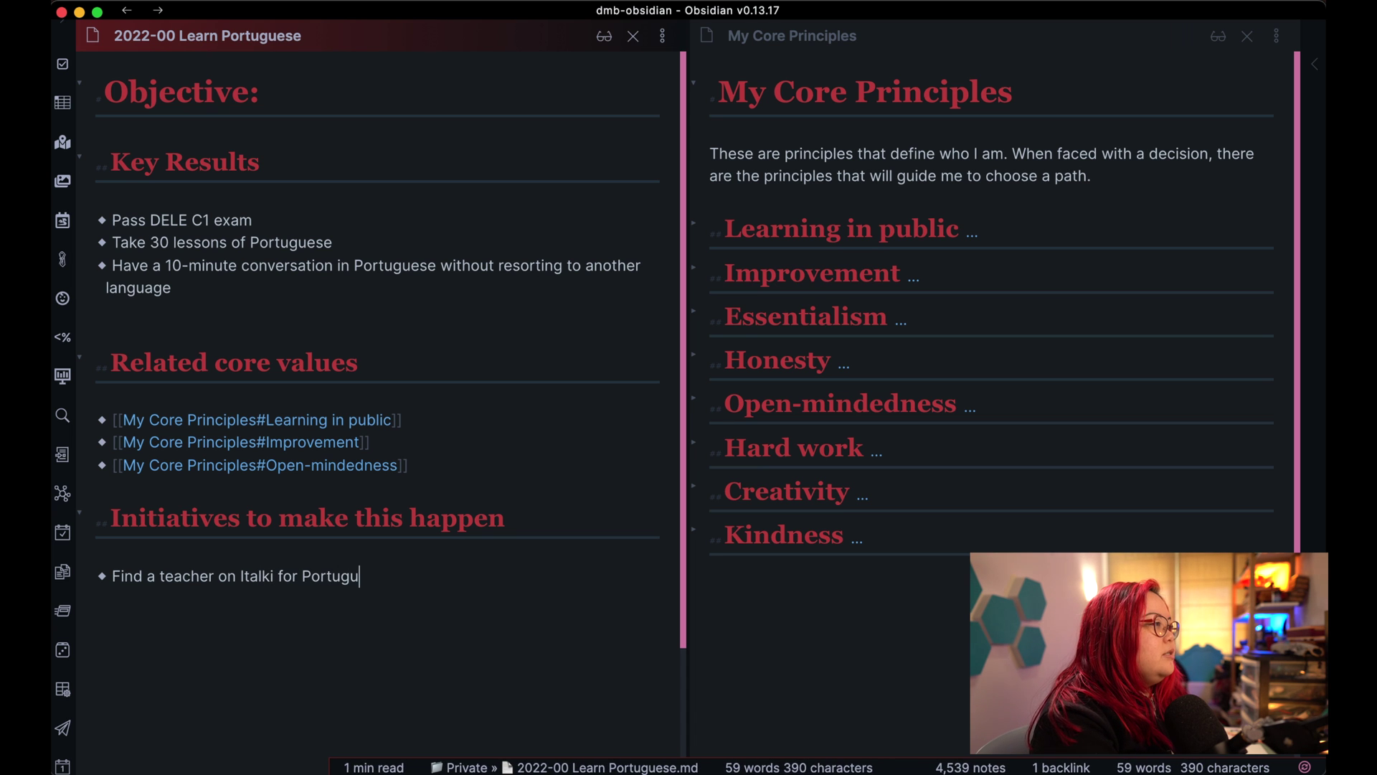
type("se")
Add the initiatives "Look for Portuguese YouTubers" and "Find a good Portuguese TV show on Netflix" as separate bullets.
key("Return")
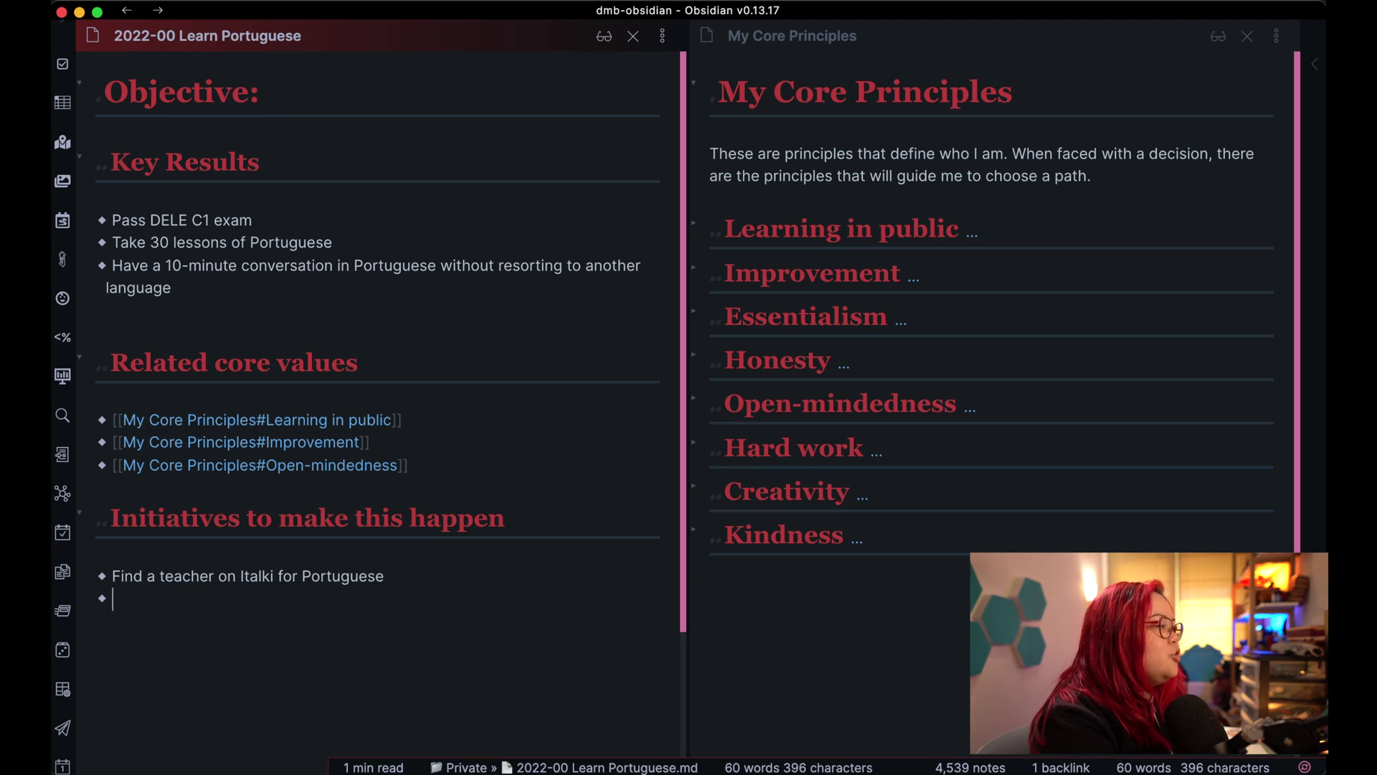
type("Look for Portuguese ")
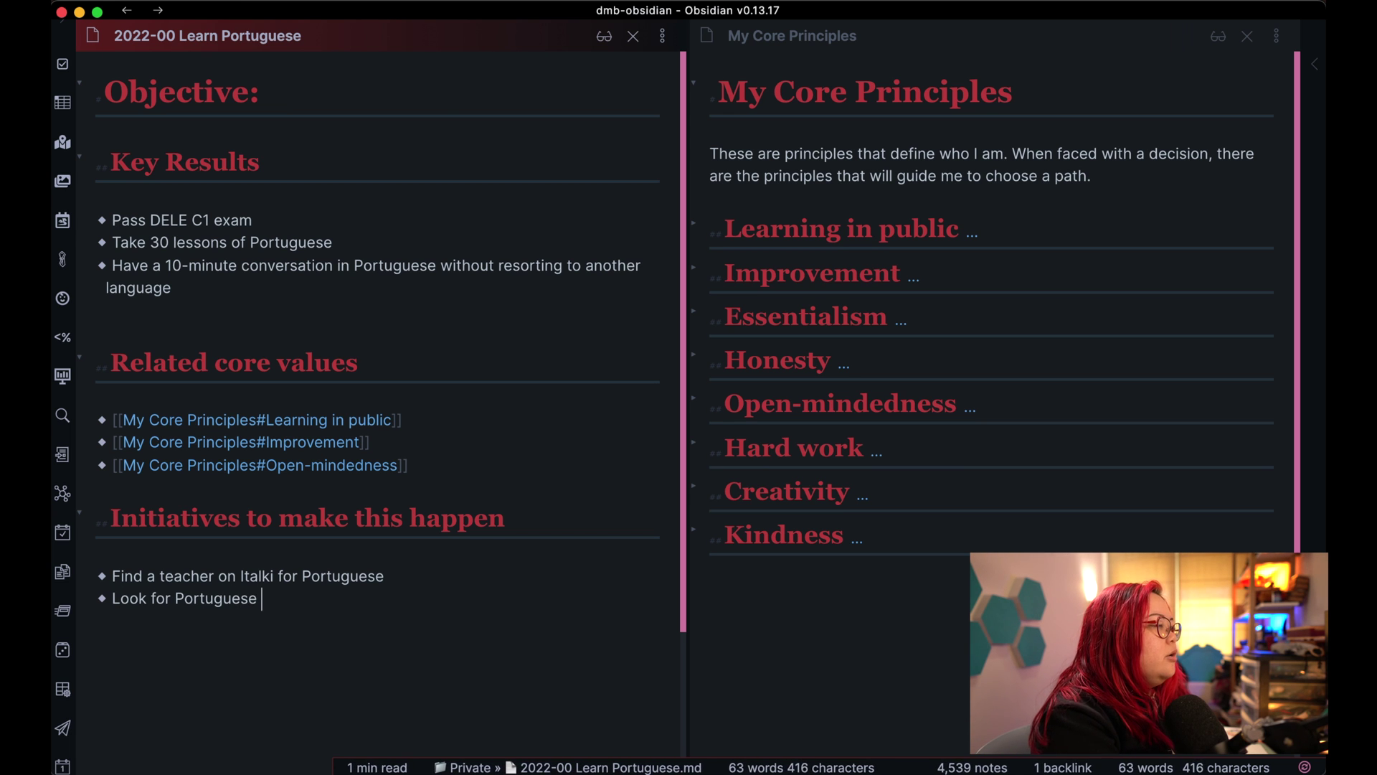
type("YouTubers")
key("Return")
type("Find a good Portugue")
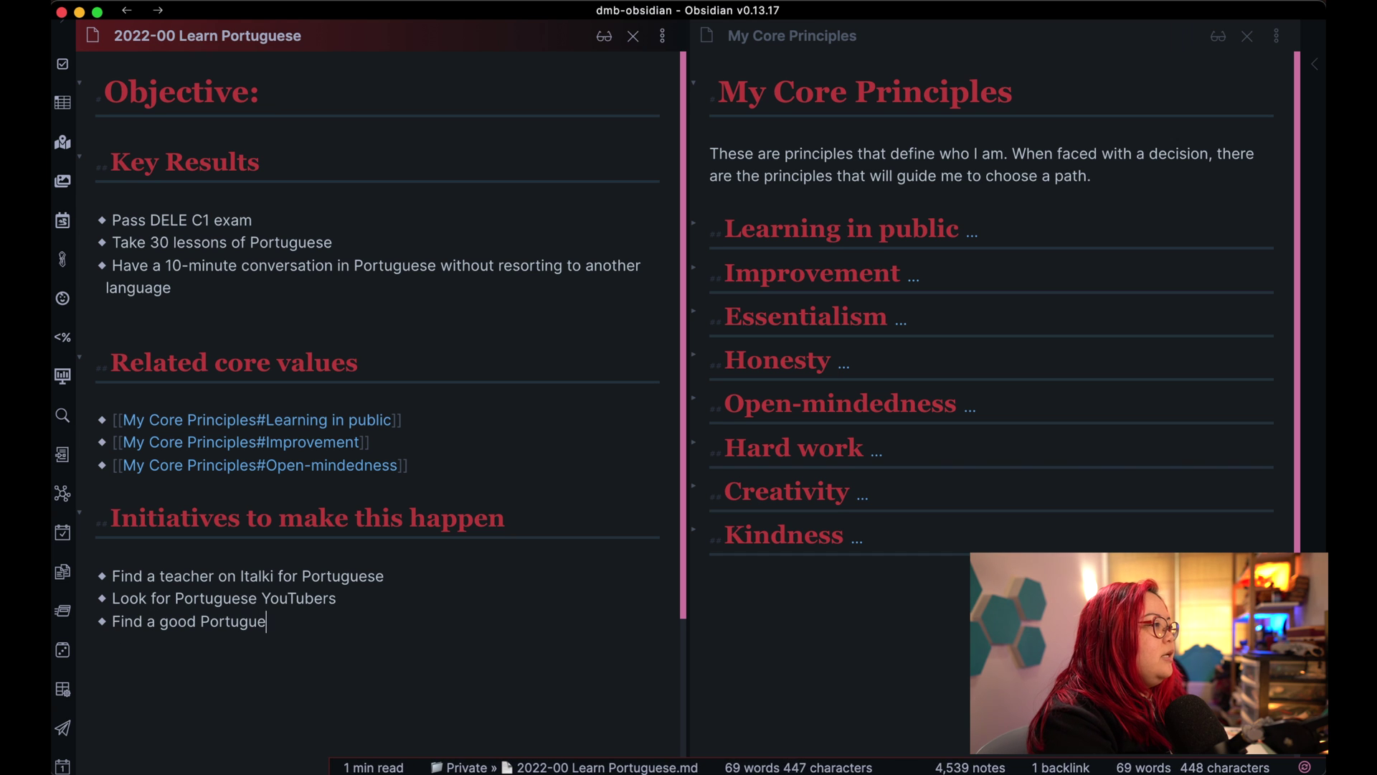
type("se T")
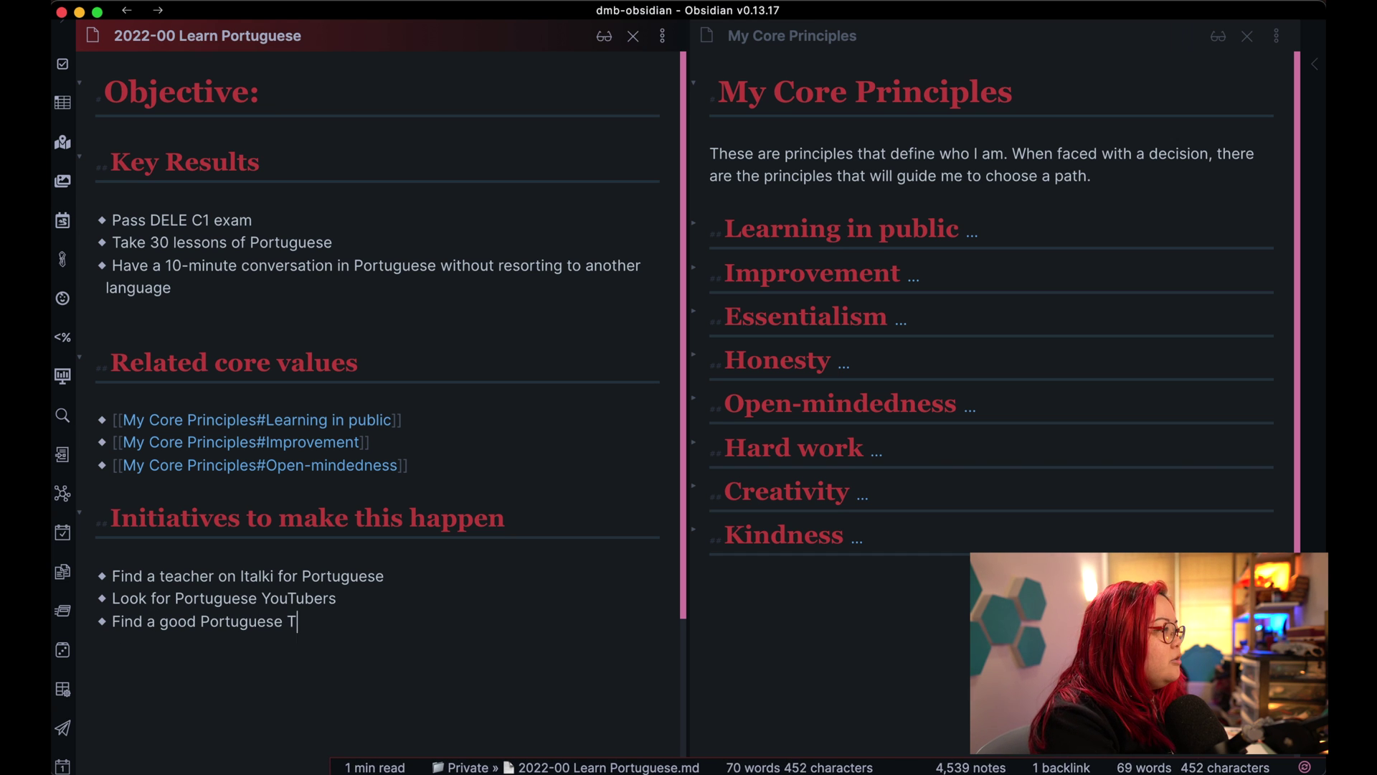
type("V show on Netflix")
Add a fourth bullet, "Read The Little Prince in Portuguese", under Initiatives to make this happen.
key("Return")
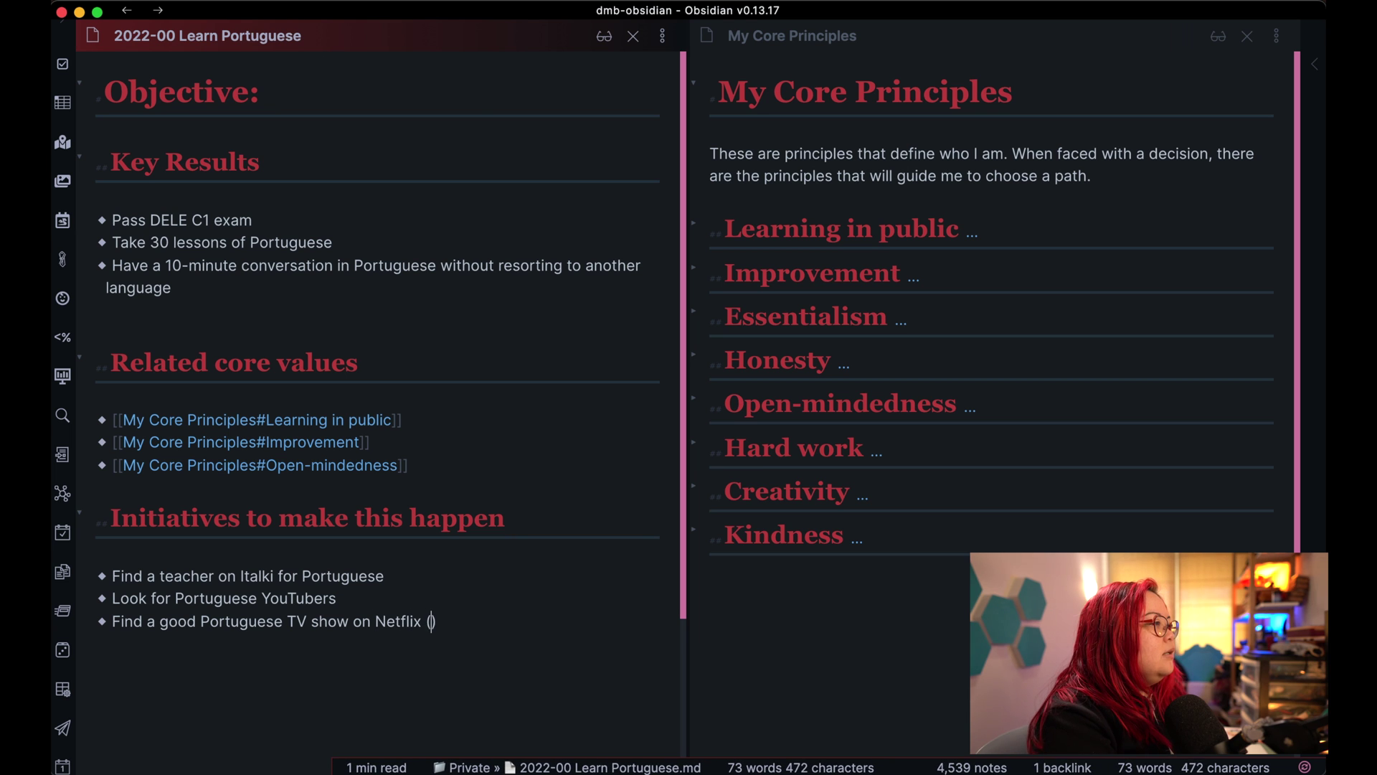
type("Read the")
key("BackSpace")
key("BackSpace")
key("BackSpace")
key("BackSpace")
type("The Little Prince in Portug")
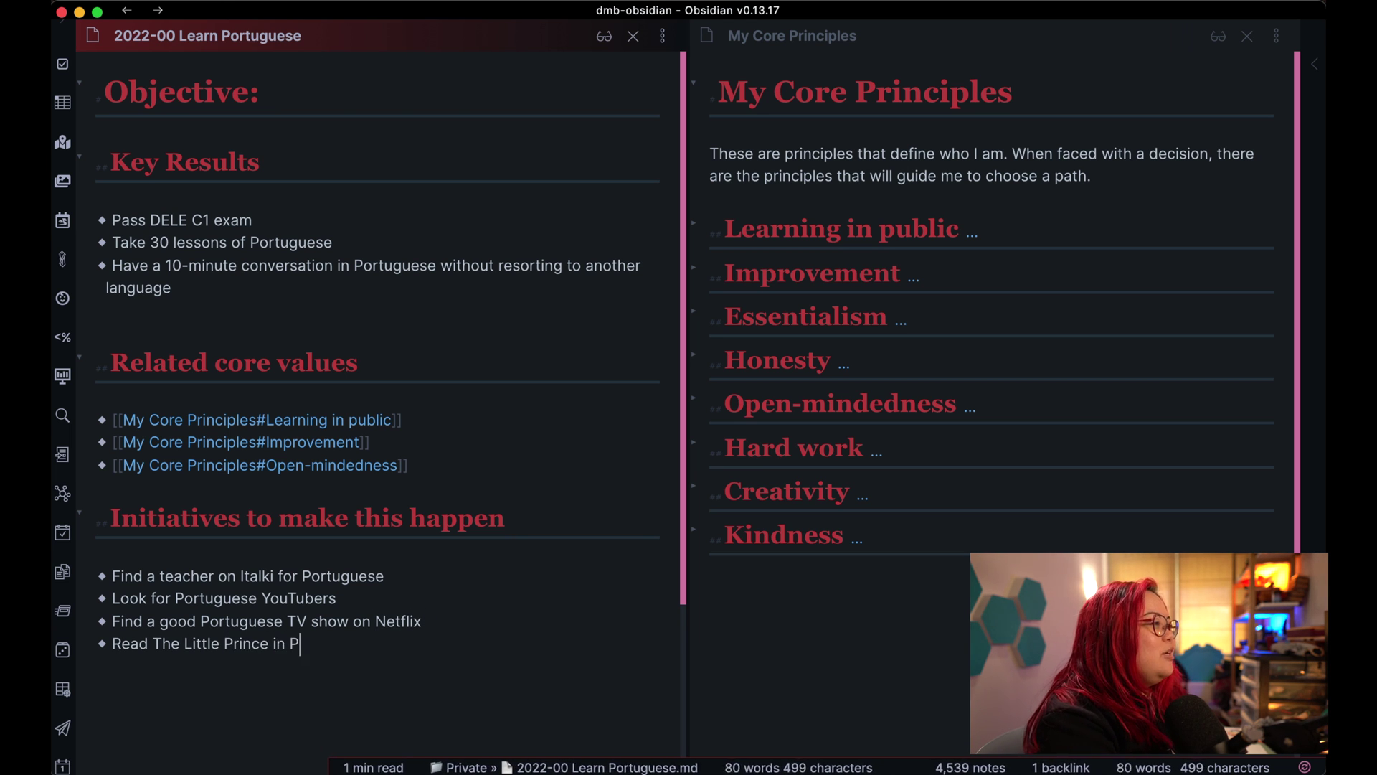
type("uese")
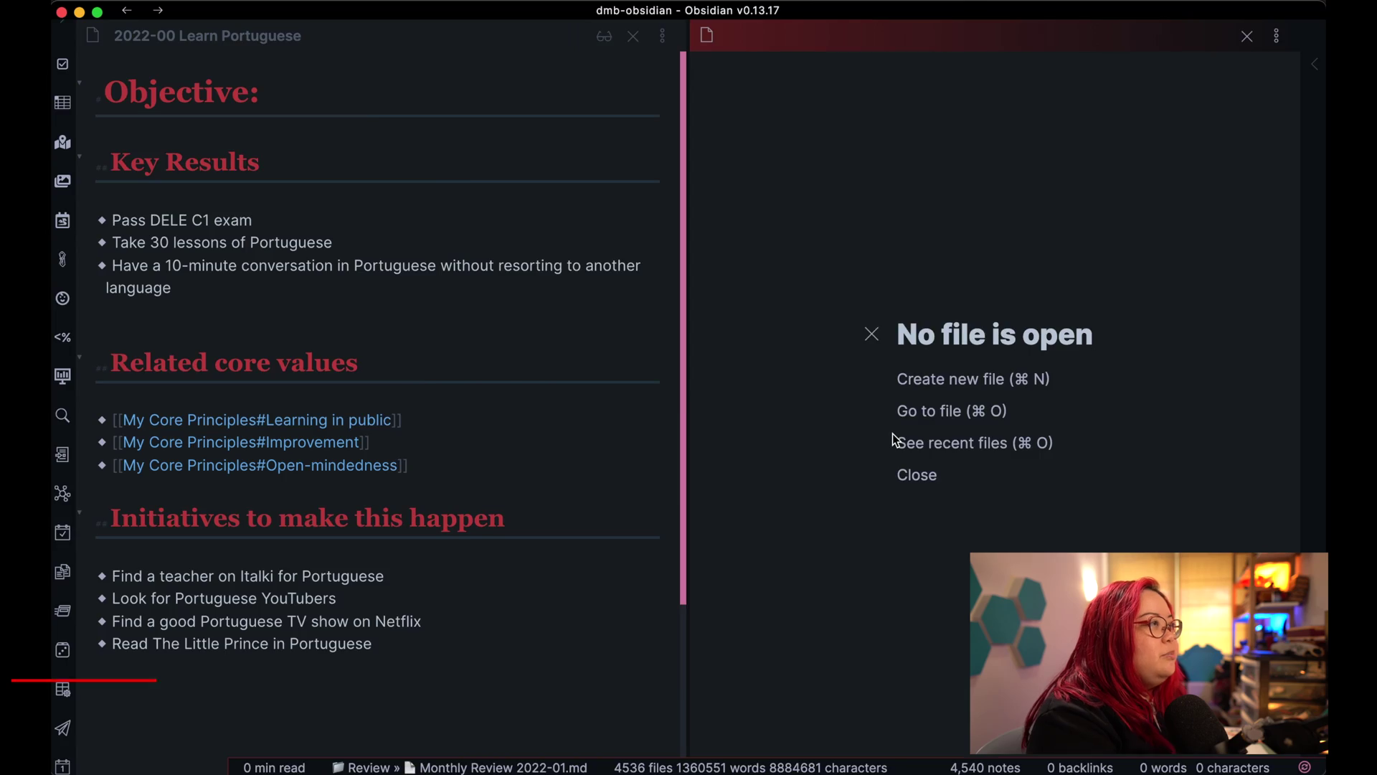
Open the monthly note Monthly Review 2022-01 in the second pane and place the cursor below its This month heading.
key("super+p")
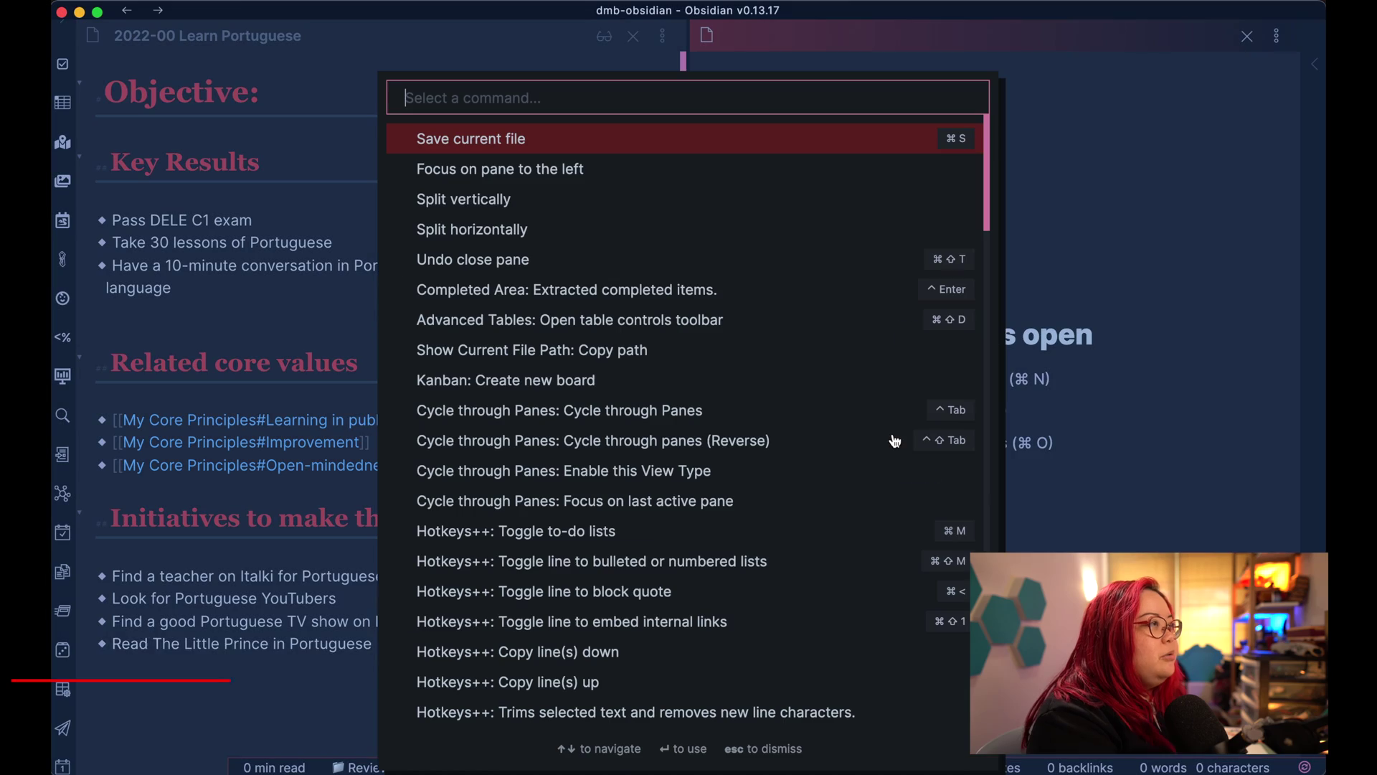
type("month")
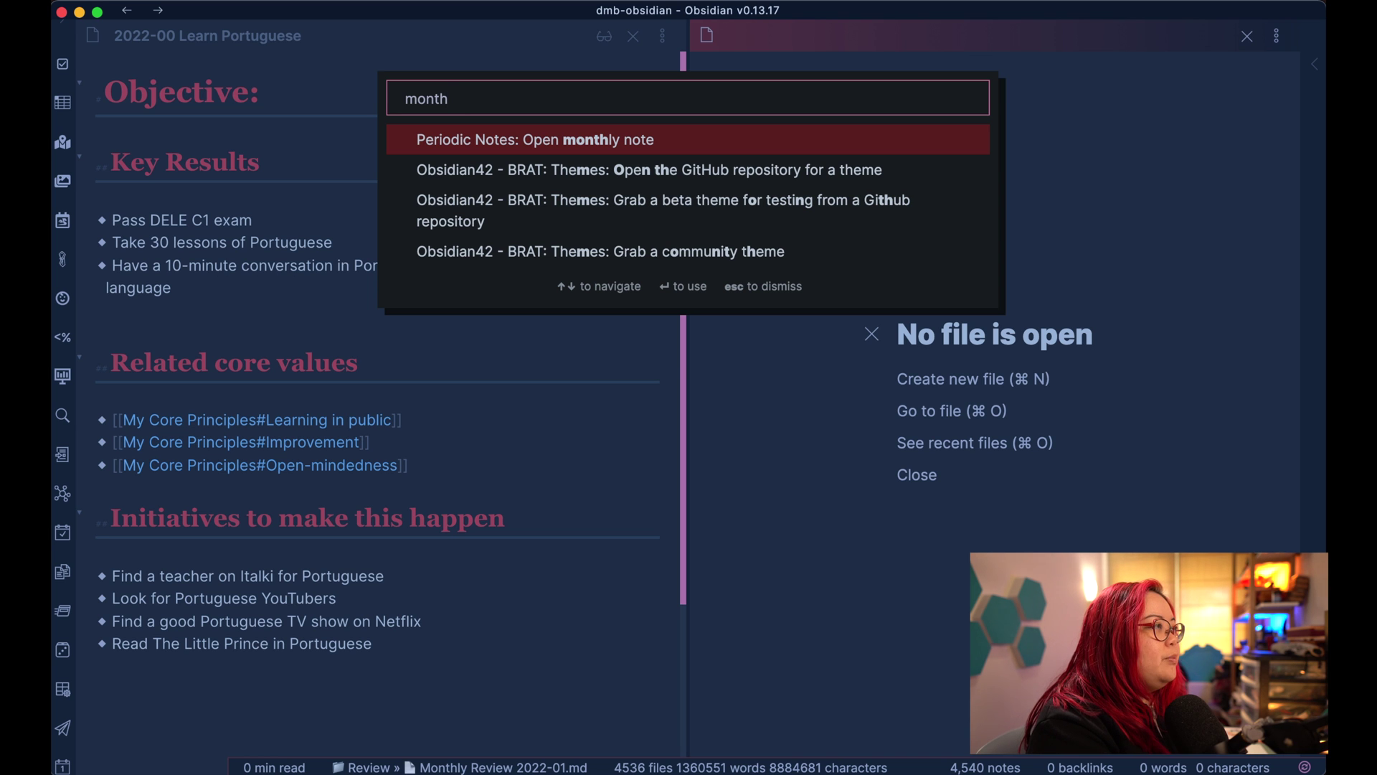
key("Return")
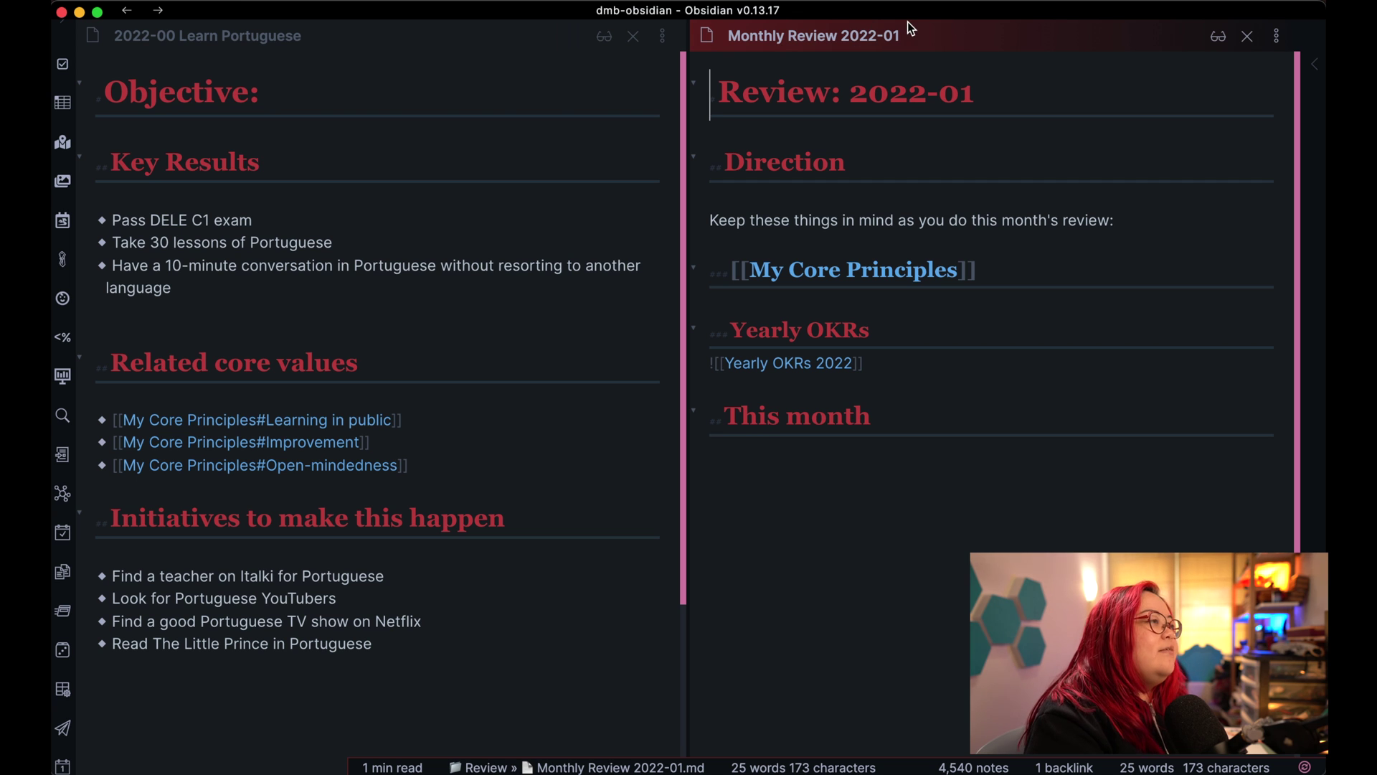
left_click_drag(935, 529, 739, 77)
left_click(974, 541)
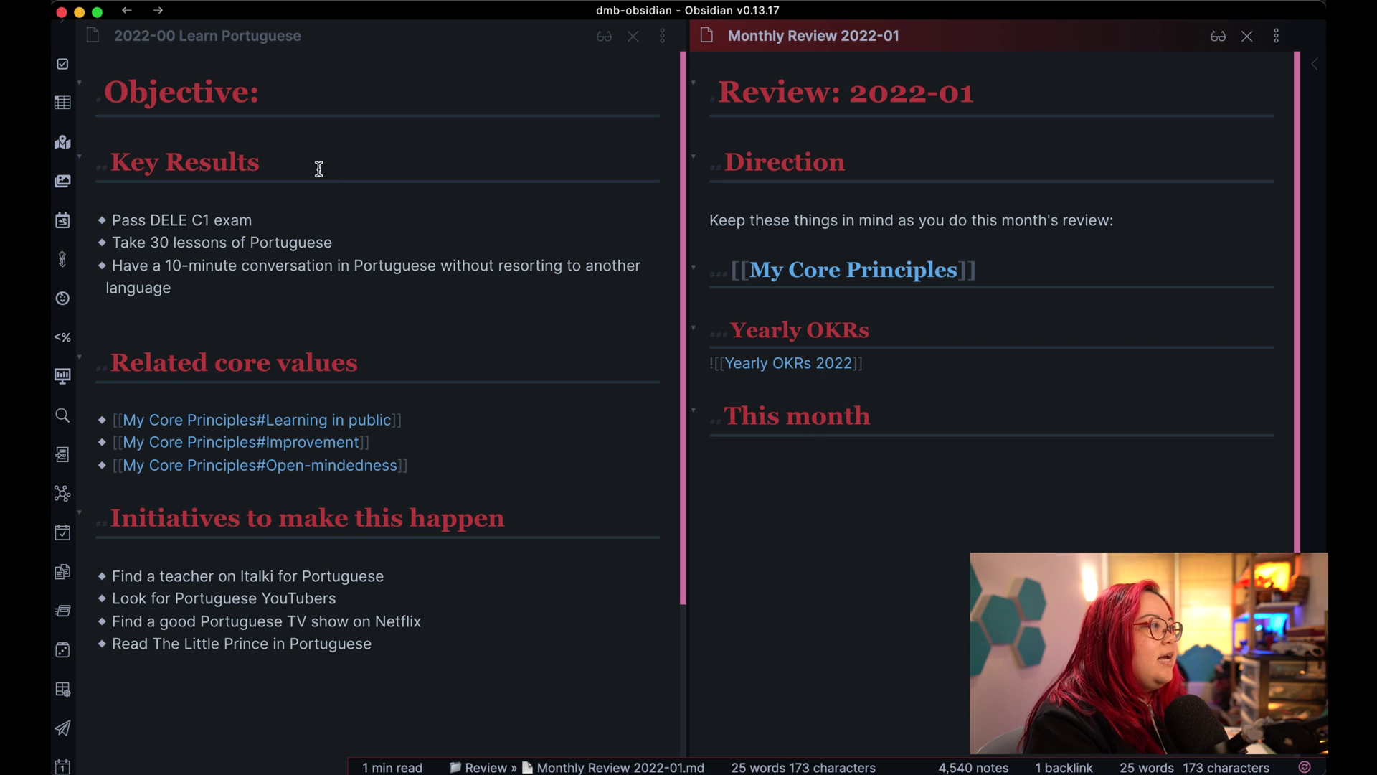
Go back to the Yearly OKRs note in the first pane, preview its 2022-00 Learn Portuguese link and reopen that note.
key("super+alt+Left")
mouse_move(218, 338)
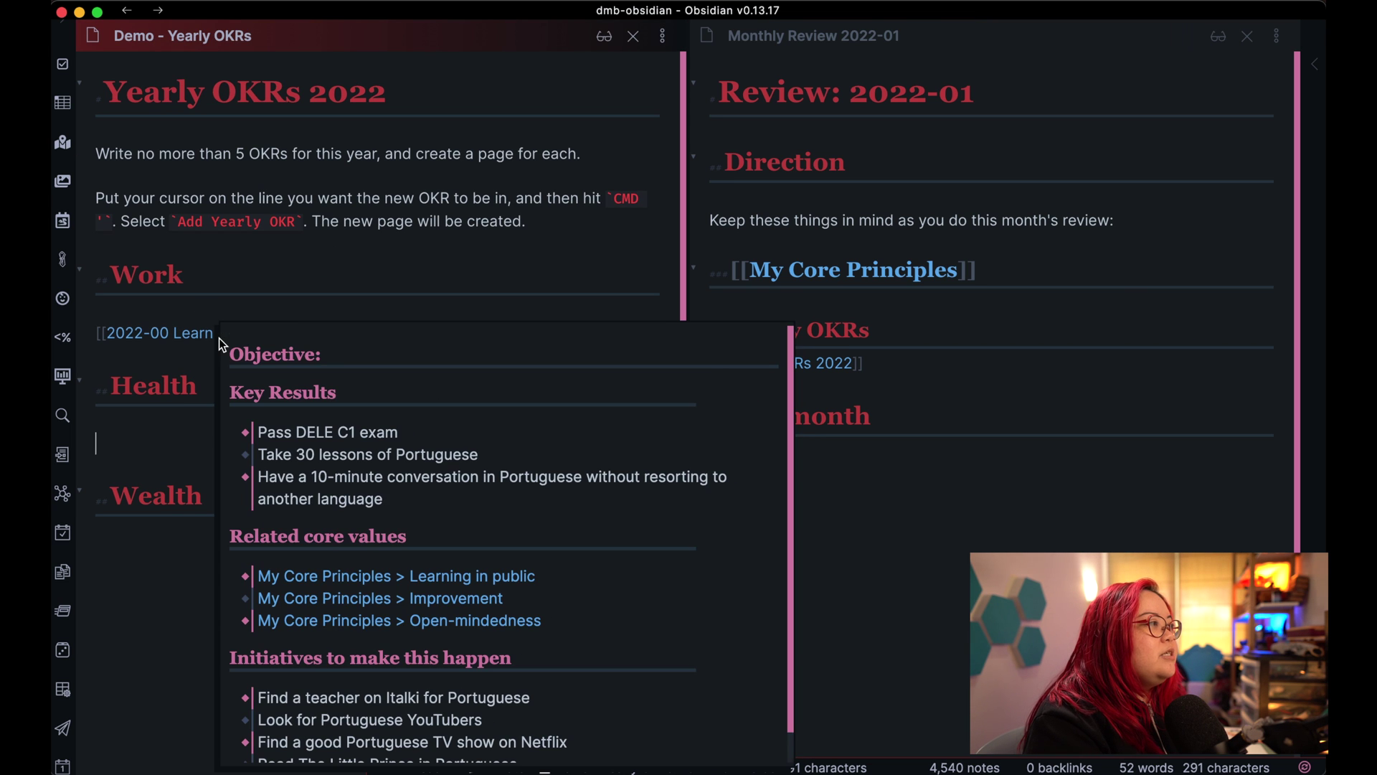
left_click(900, 542)
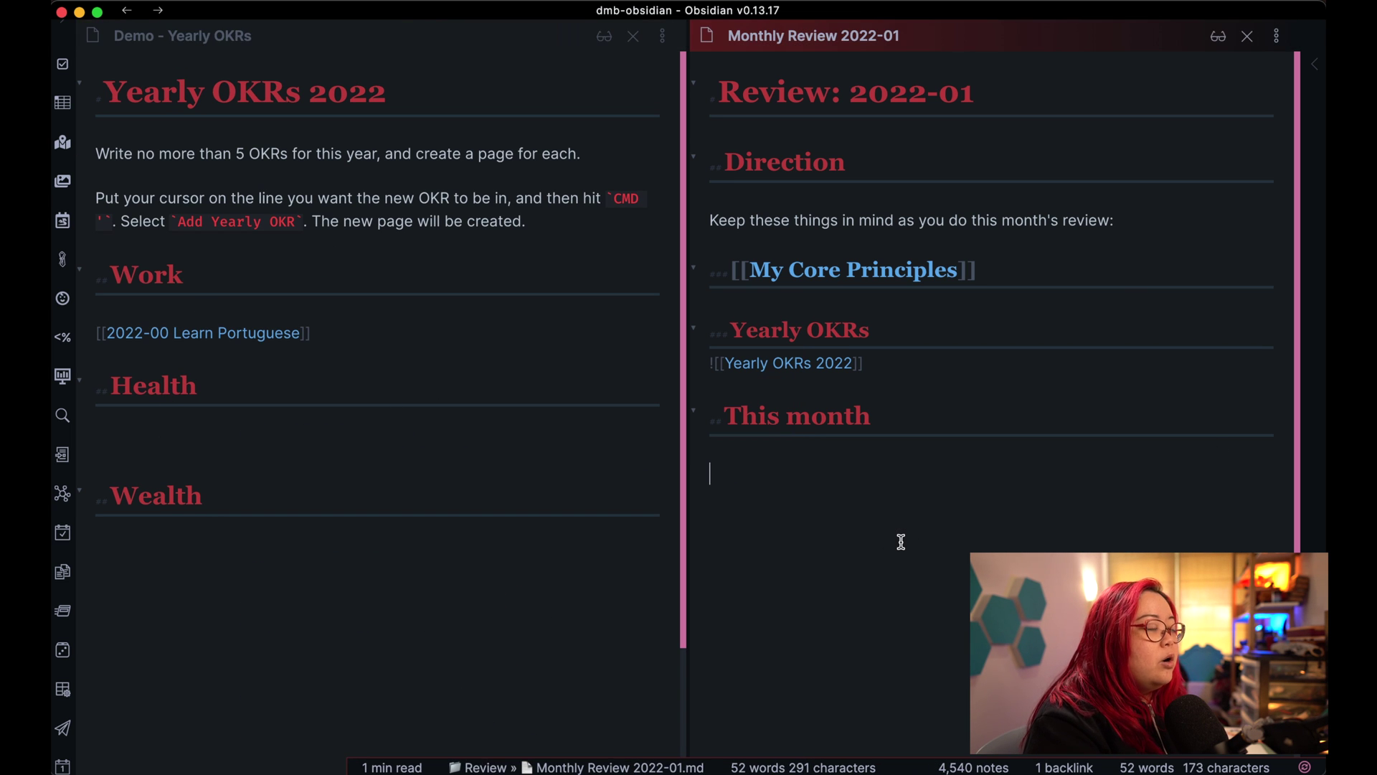
type("-")
left_click(213, 338)
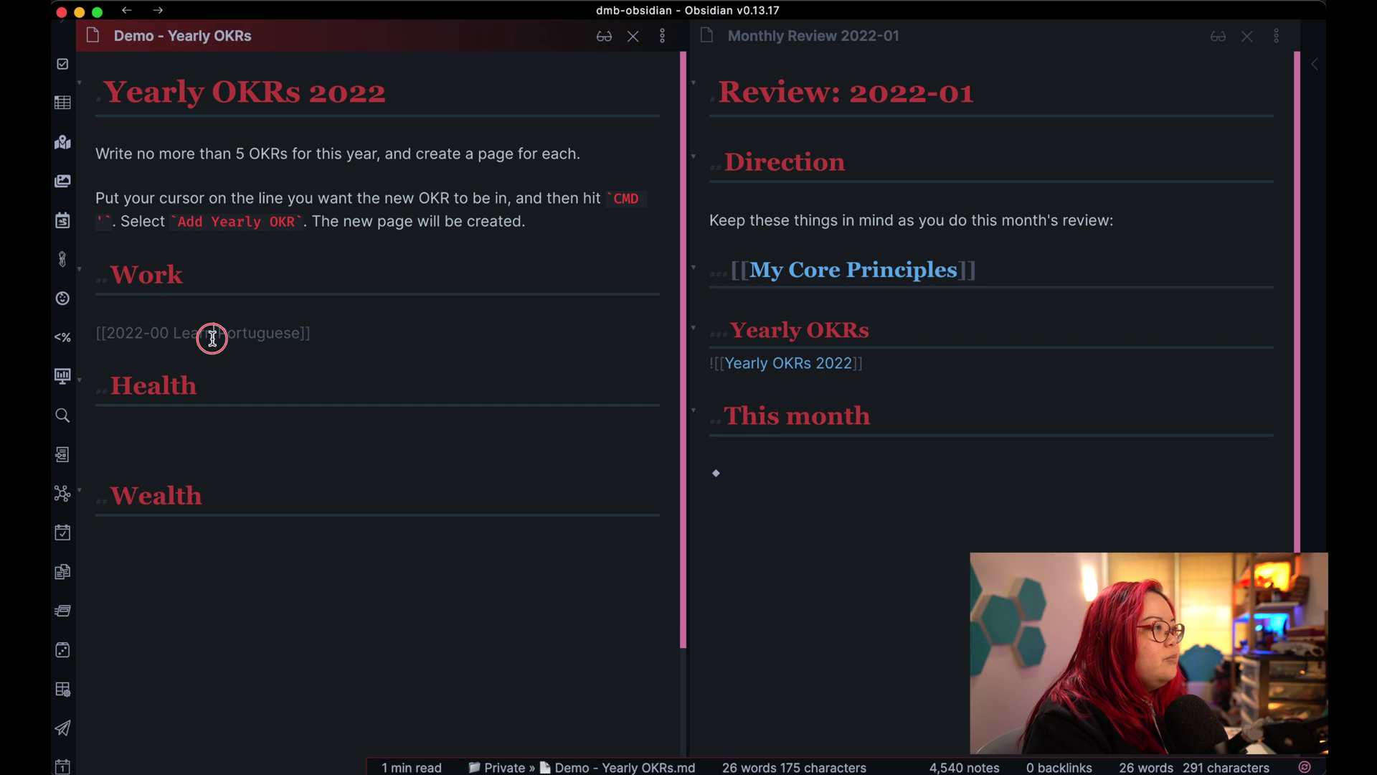
left_click(212, 338, "super")
left_click(854, 556)
key("BackSpace")
key("BackSpace")
Copy the initiative "Find a teacher on Italki for Portuguese" under This month in the monthly review and turn it into a to-do.
left_click(526, 575)
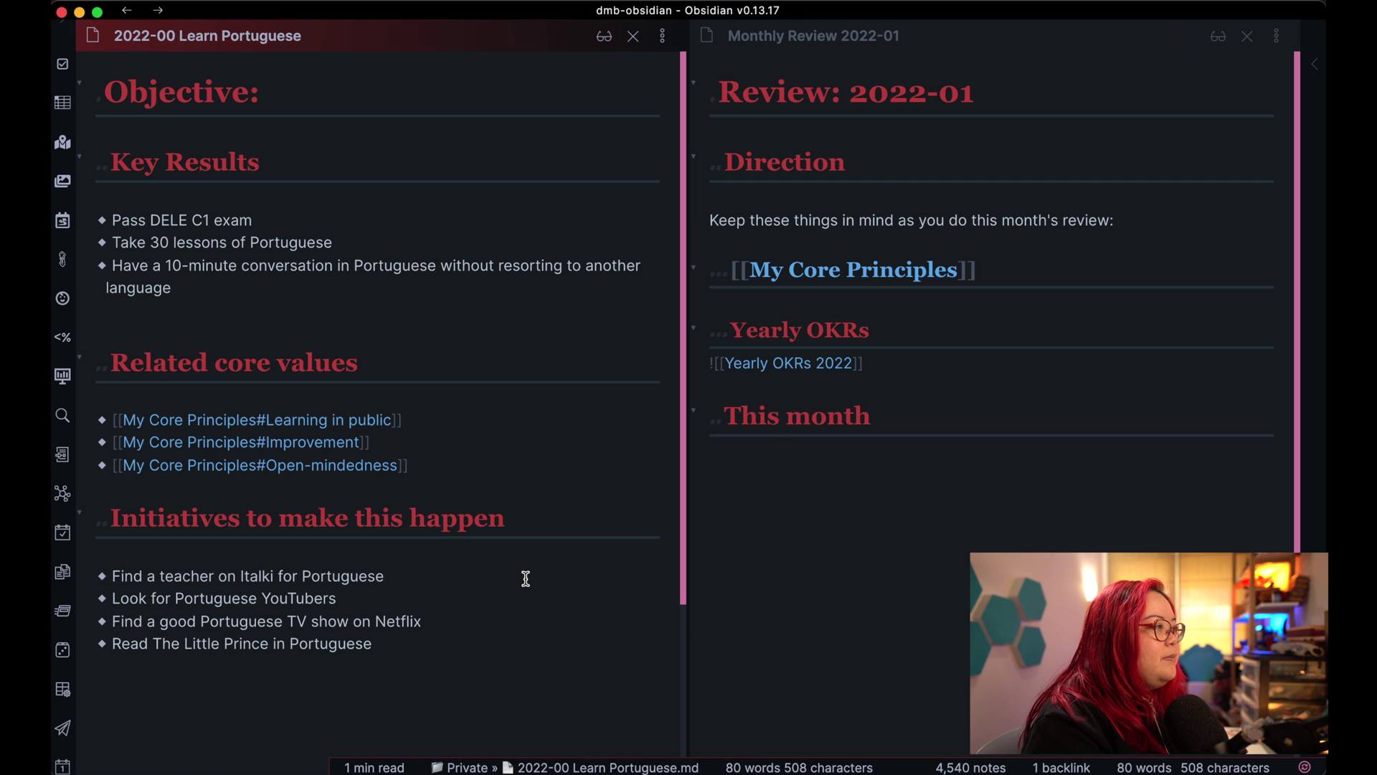
triple_click(526, 578)
left_click(967, 569)
type("- Find a teacher on Italki for Portuguese")
key("super+l")
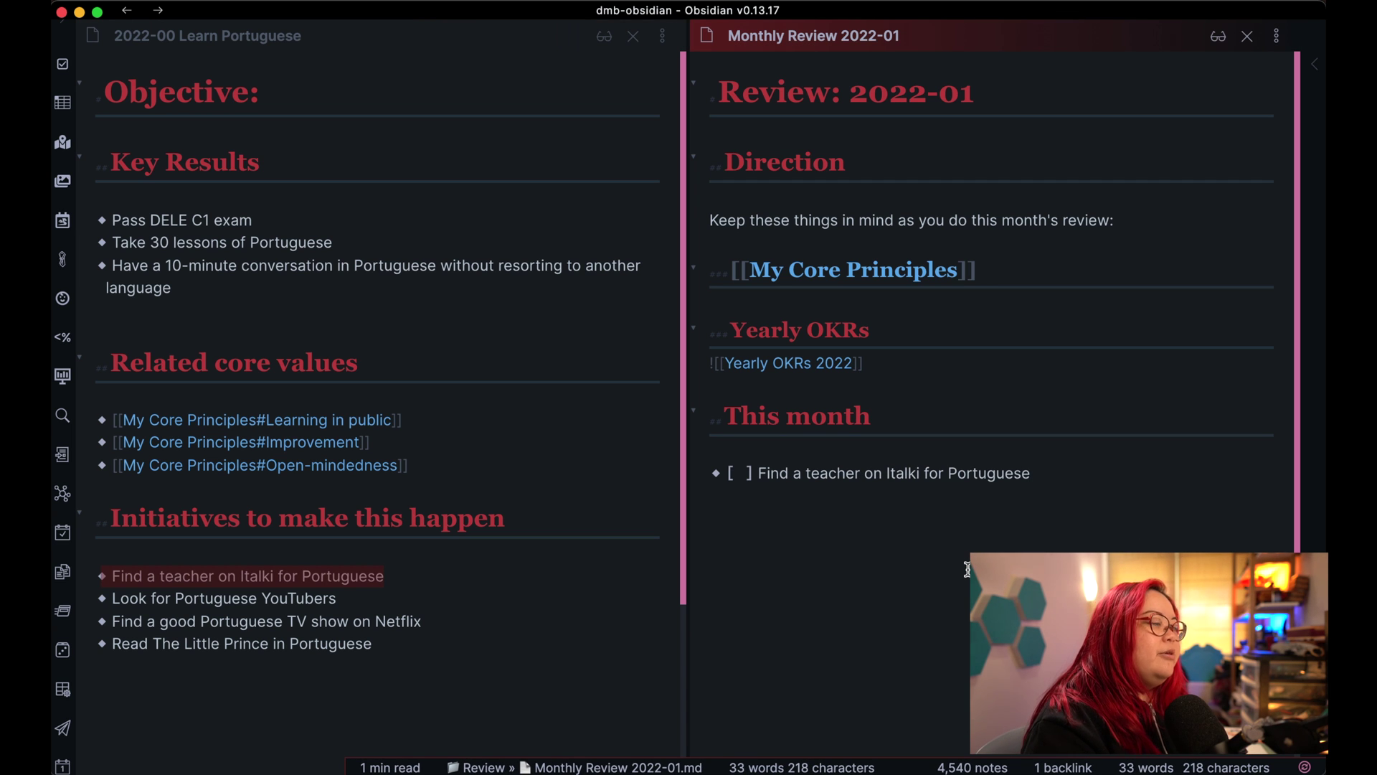
Add two more to-do items with the placeholder texts "2" and "3" under This month.
key("Return")
type("2")
key("Return")
type("3")
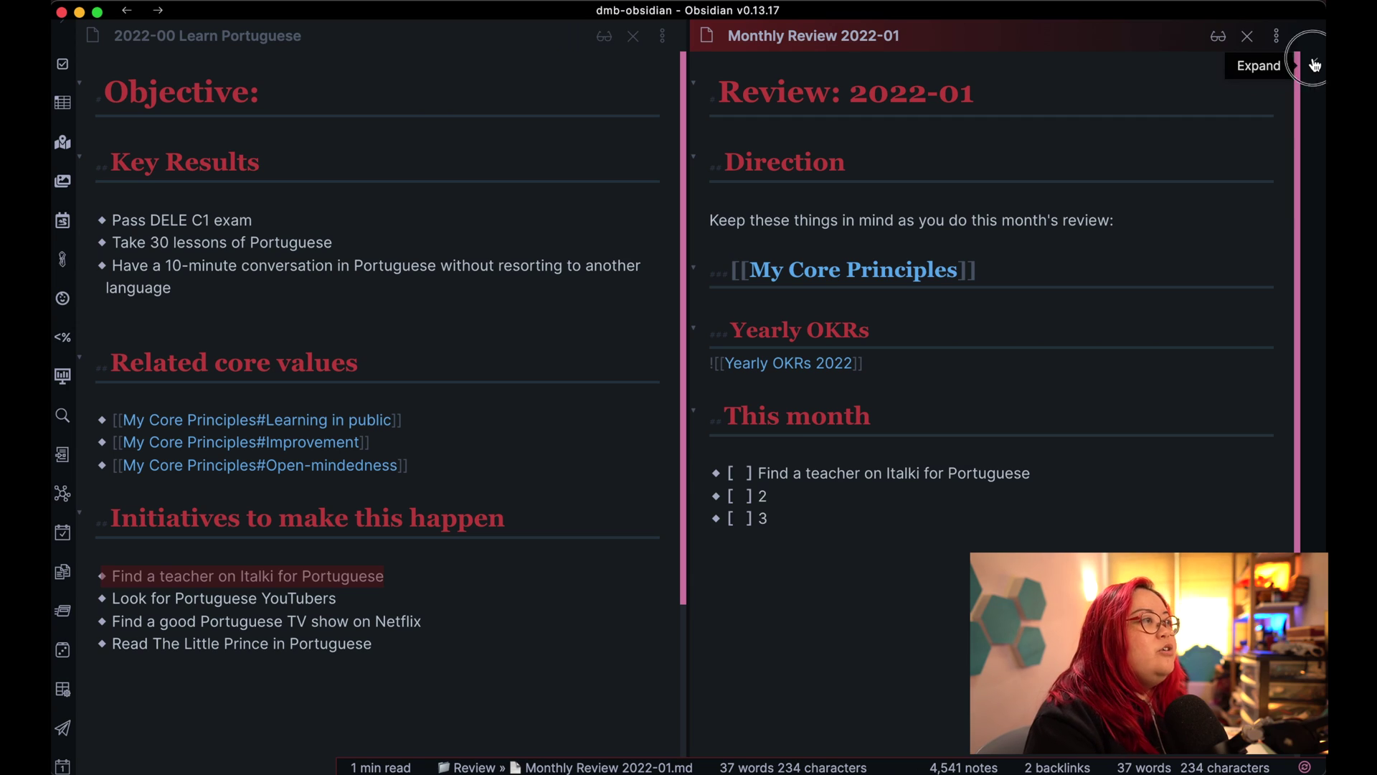
Open the weekly review note for week 1 of January 2022 and read through its checklist, monthly initiatives and weekly goals sections.
left_click(1315, 65)
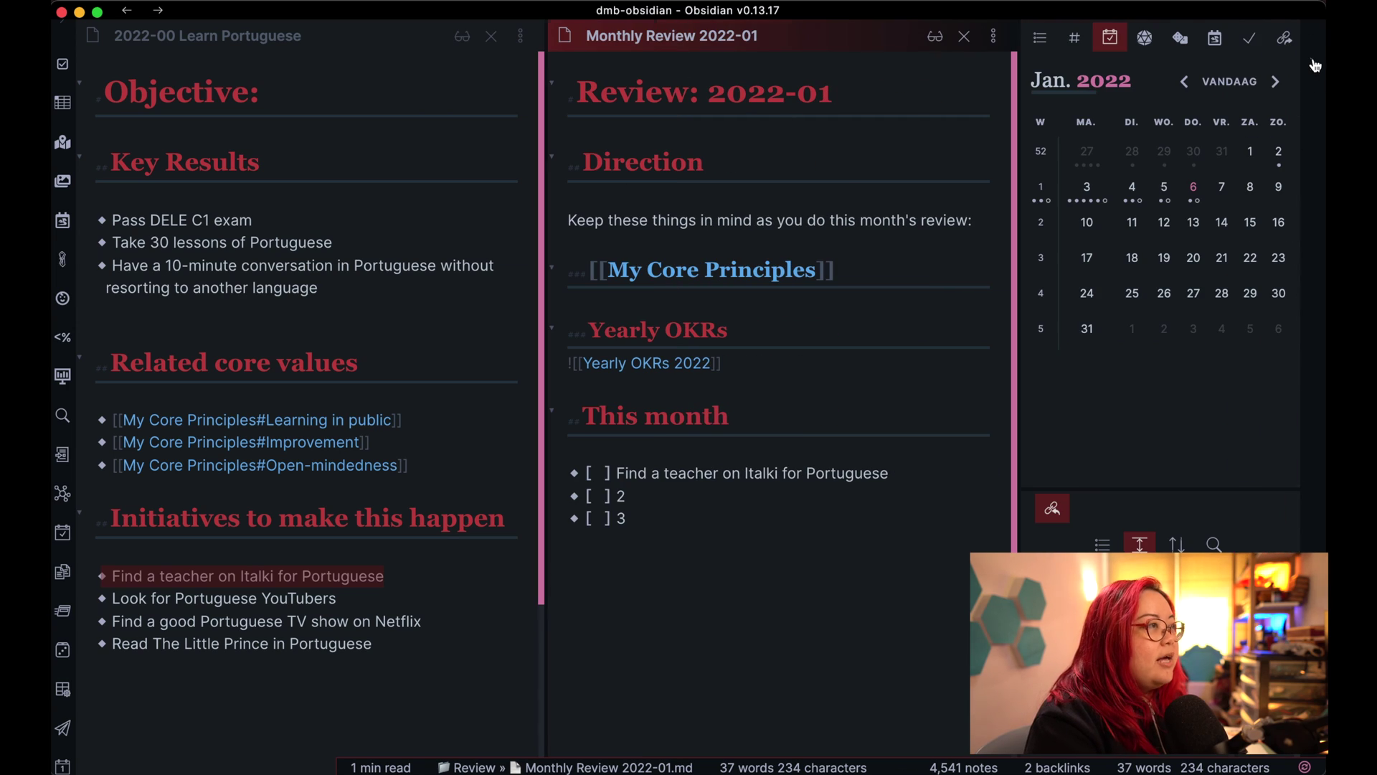
left_click(1049, 192)
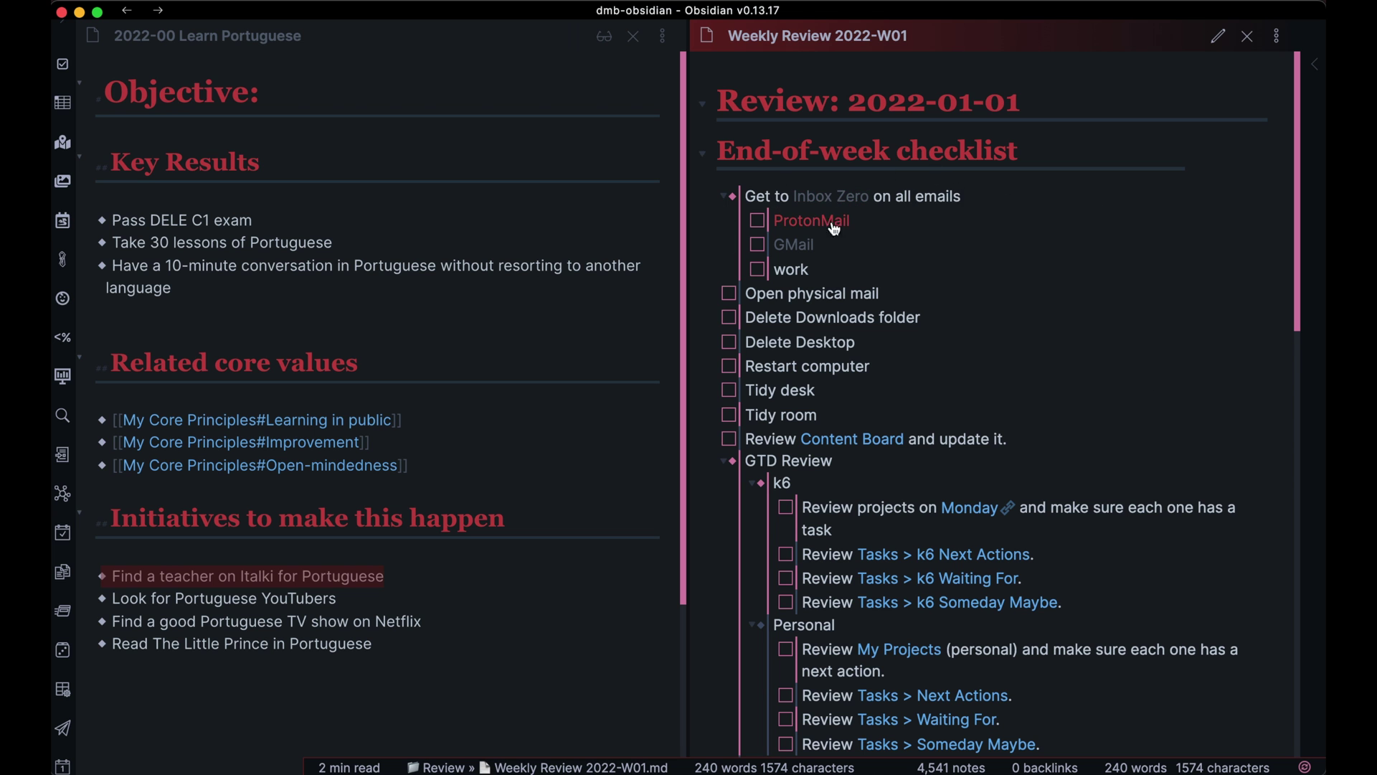
scroll(1004, 302, "down", 1)
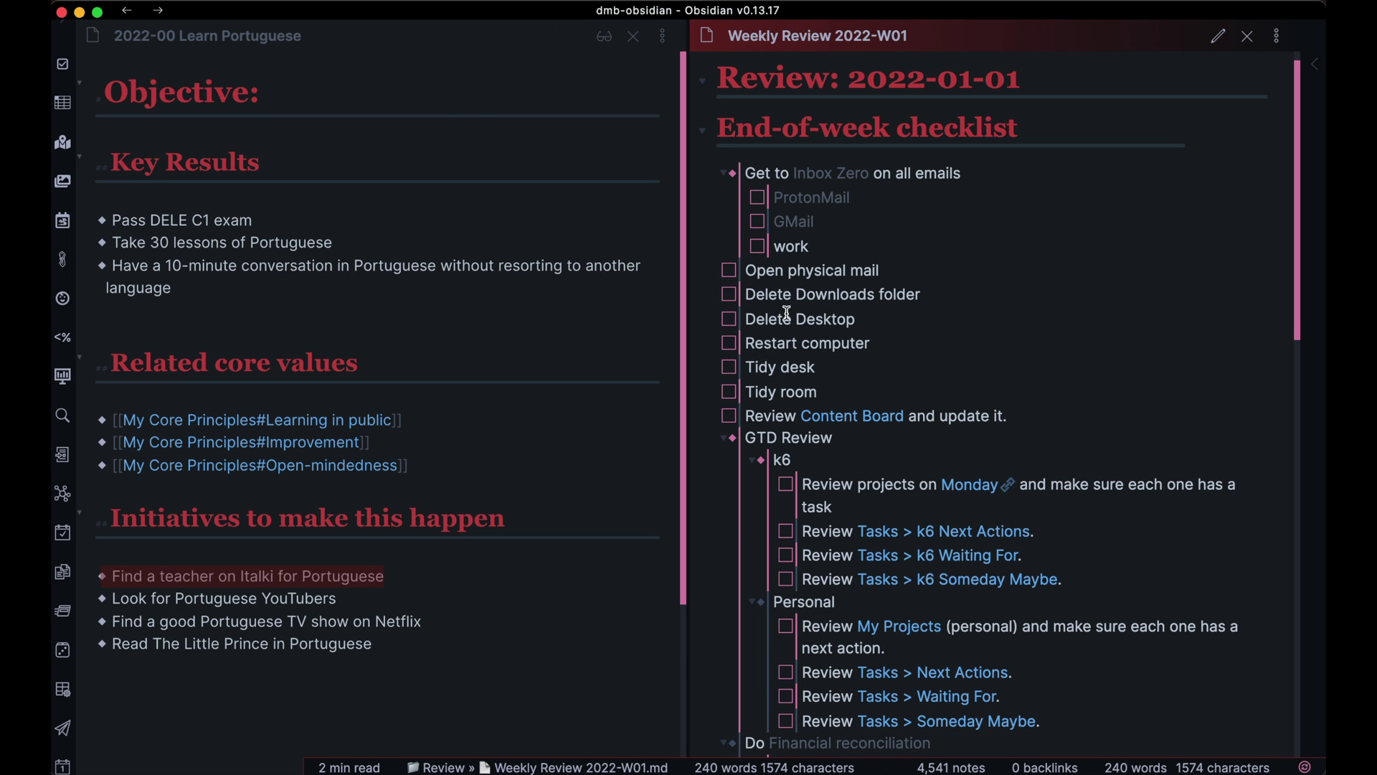
scroll(1003, 410, "down", 5)
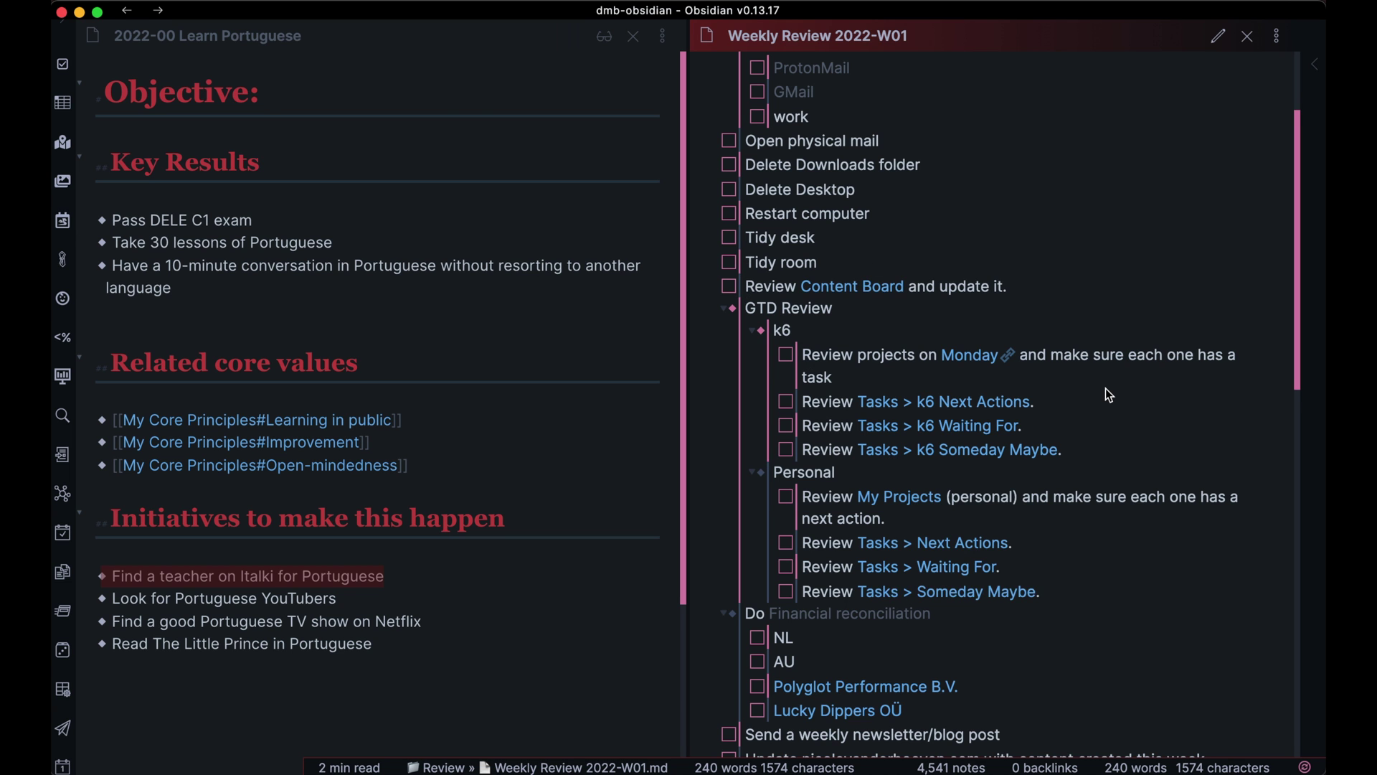
scroll(1106, 389, "down", 7)
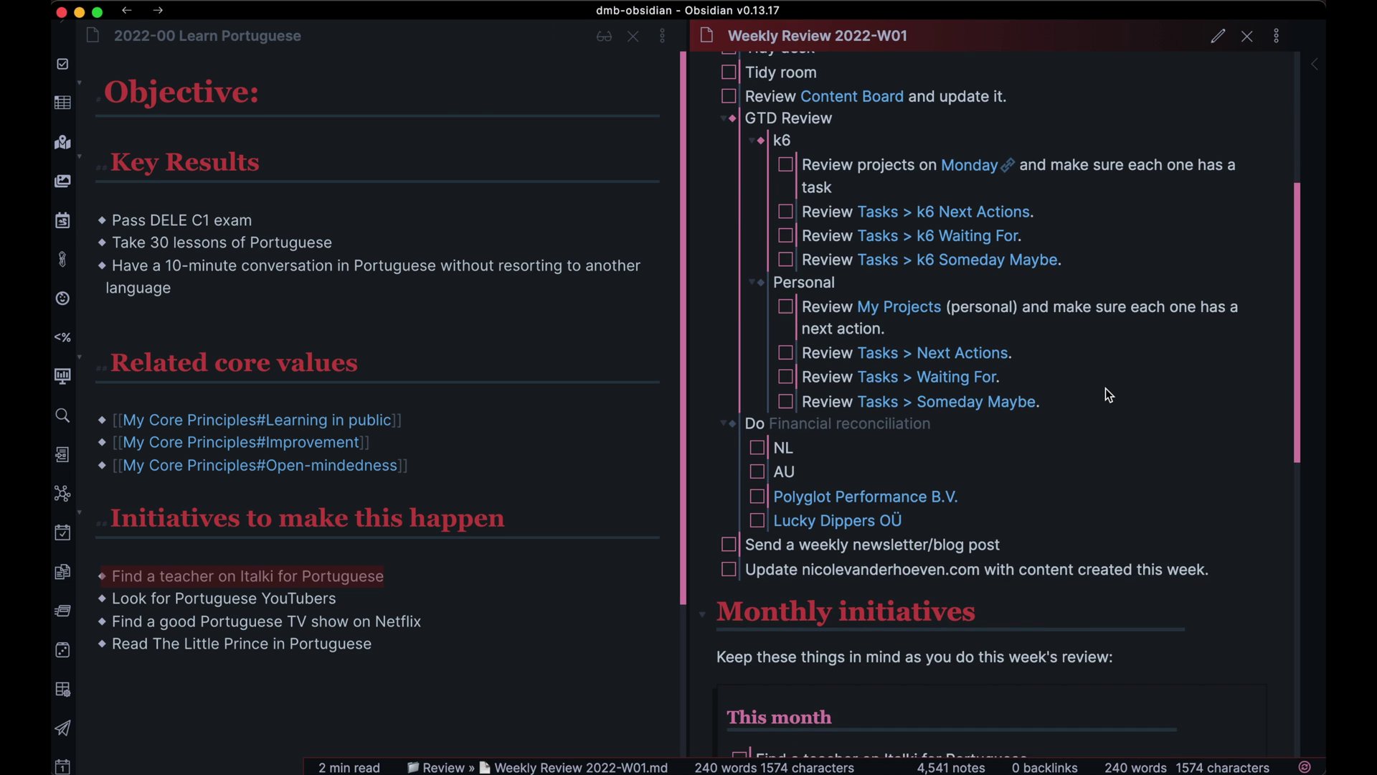
scroll(1104, 391, "down", 2)
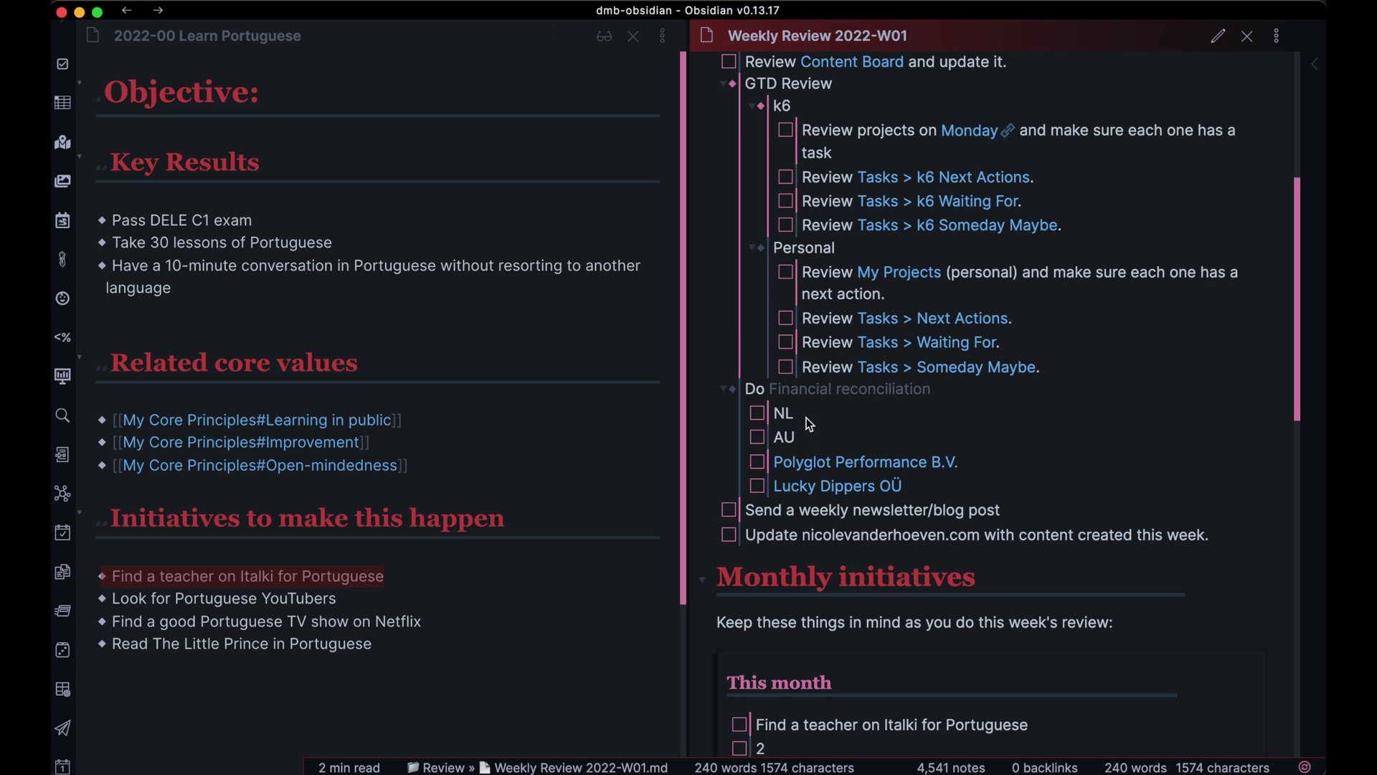
scroll(1061, 434, "down", 2)
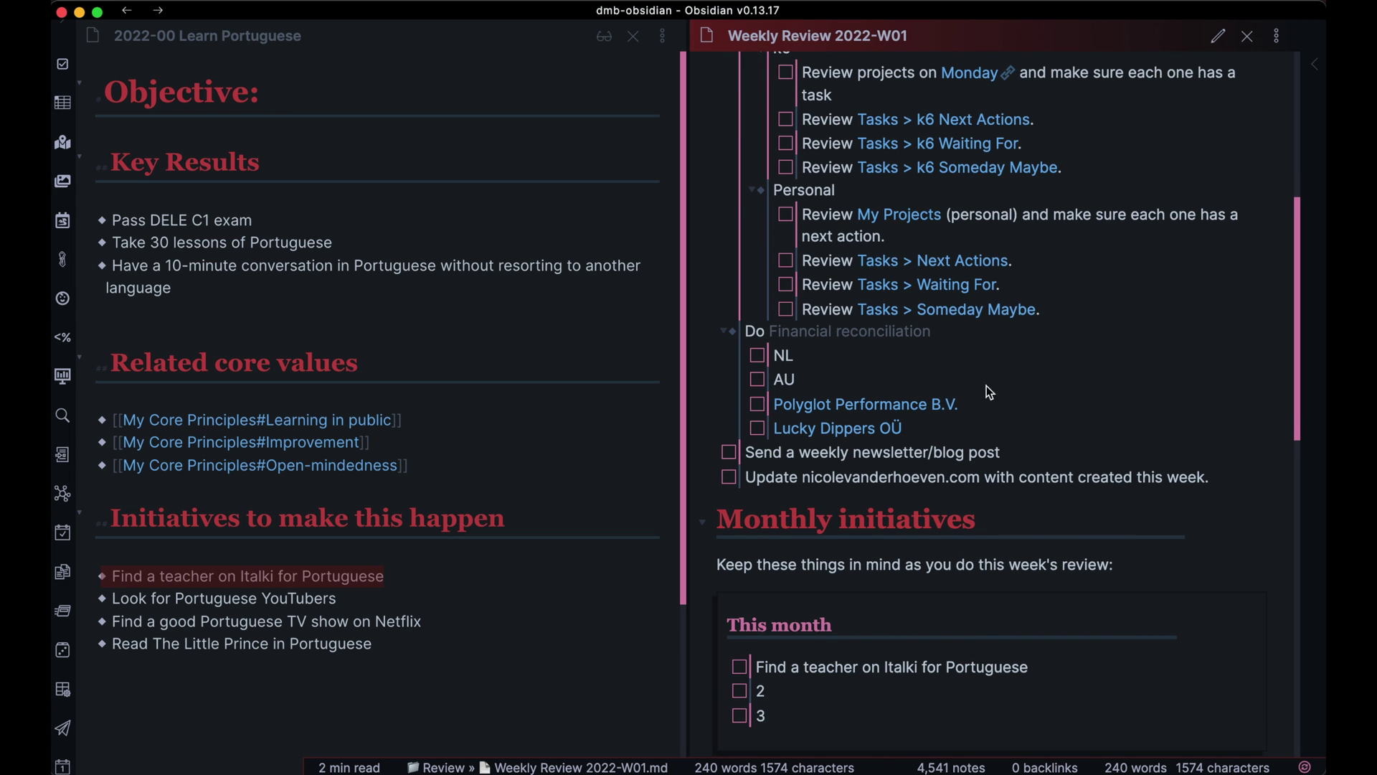
scroll(944, 402, "down", 8)
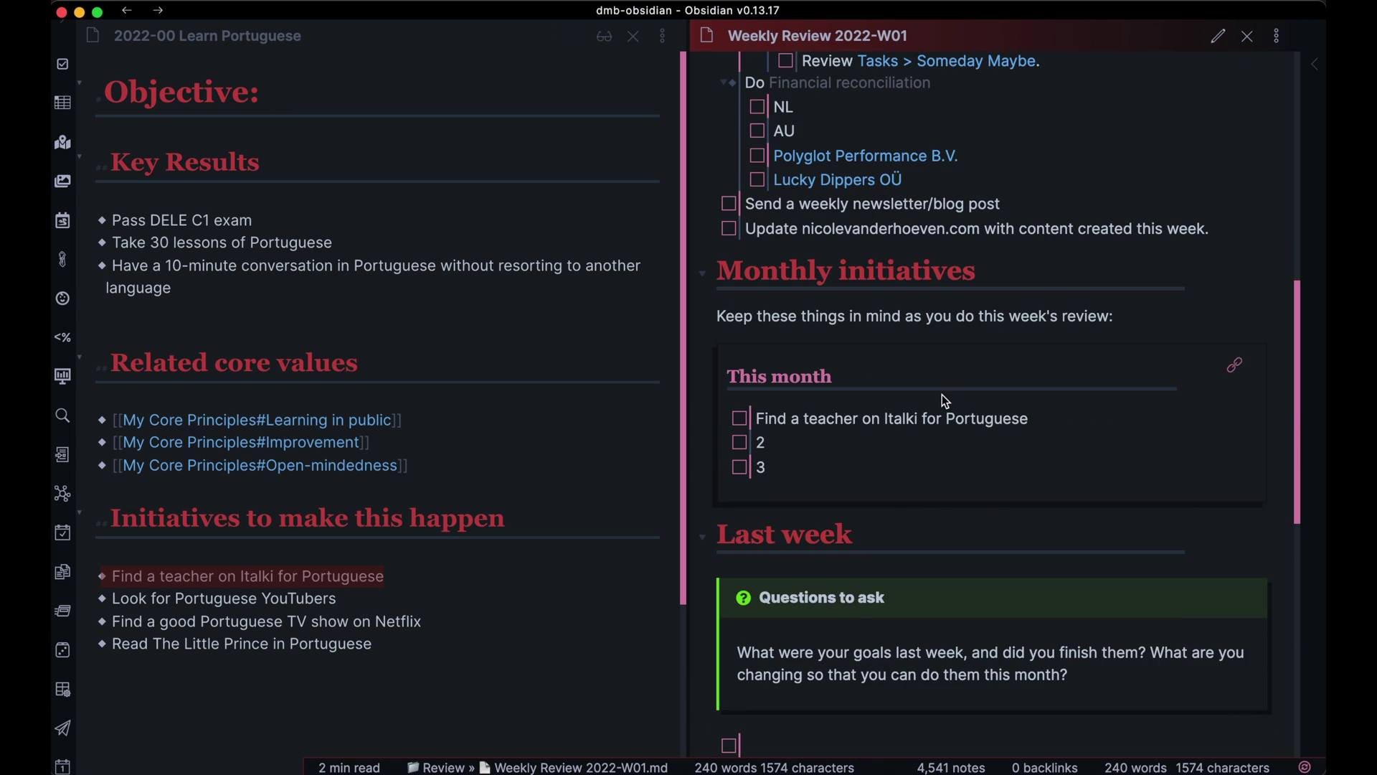
scroll(941, 395, "down", 3)
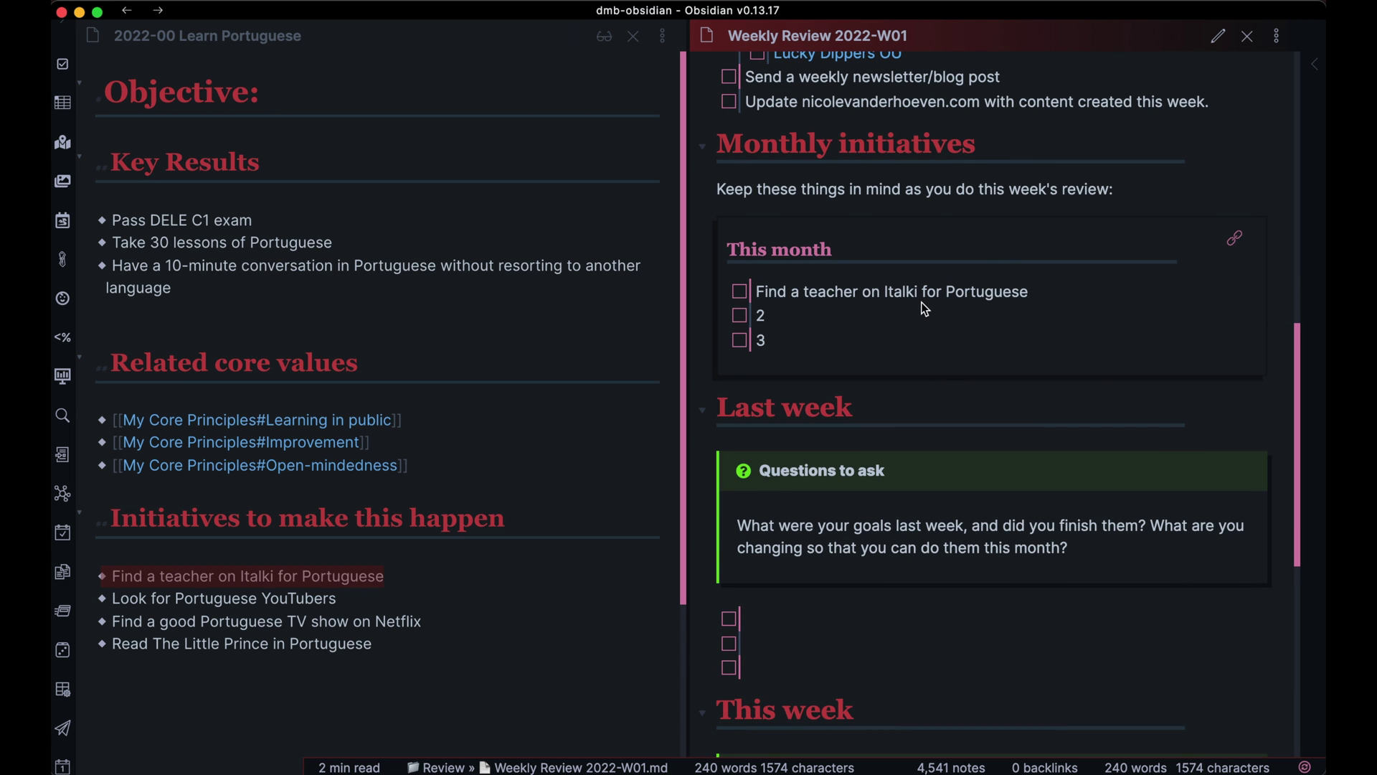
scroll(922, 302, "down", 1)
scroll(921, 302, "down", 1)
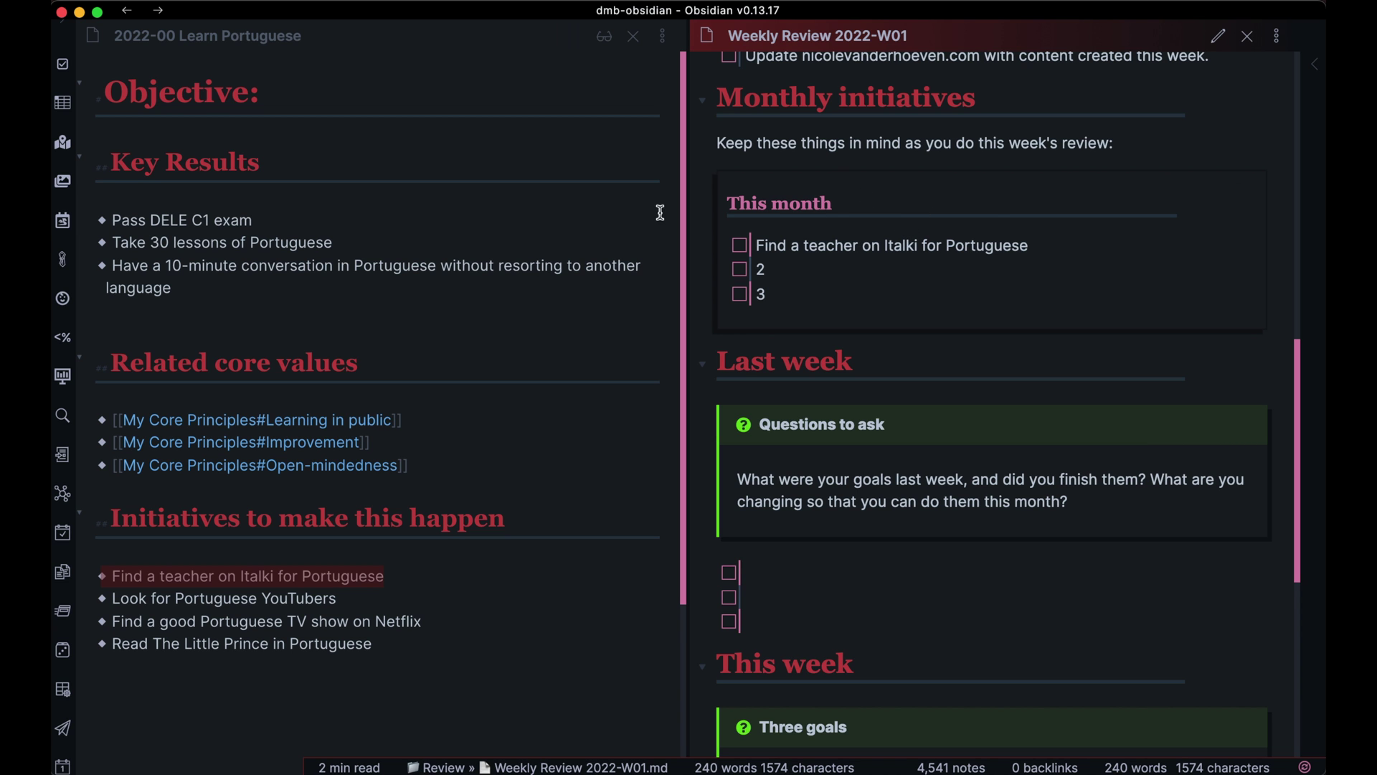
scroll(1005, 171, "down", 8)
Show the weekly review's source text and follow its embedded link to the This month section of Monthly Review 2022-01.
key("super+e")
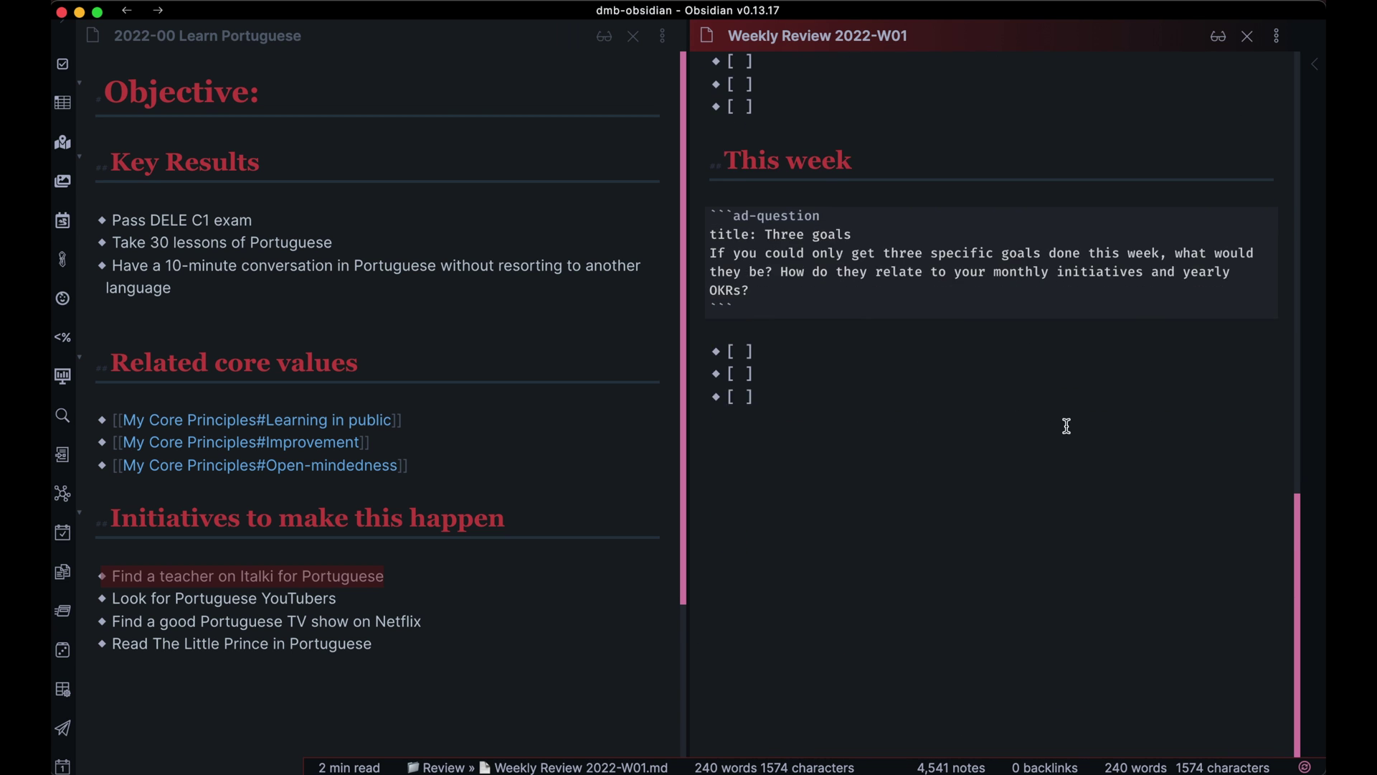
scroll(1067, 426, "up", 8)
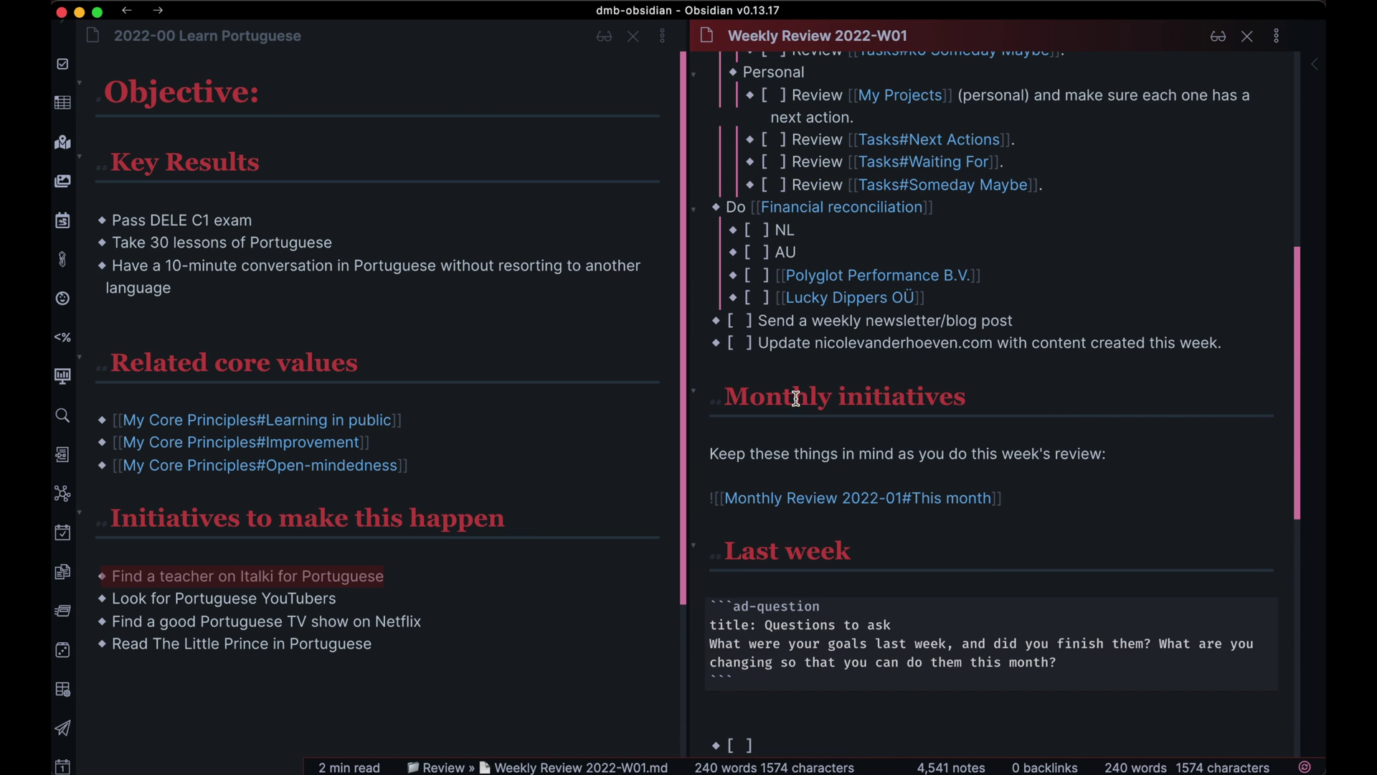
scroll(795, 398, "down", 1)
left_click(857, 454, "super")
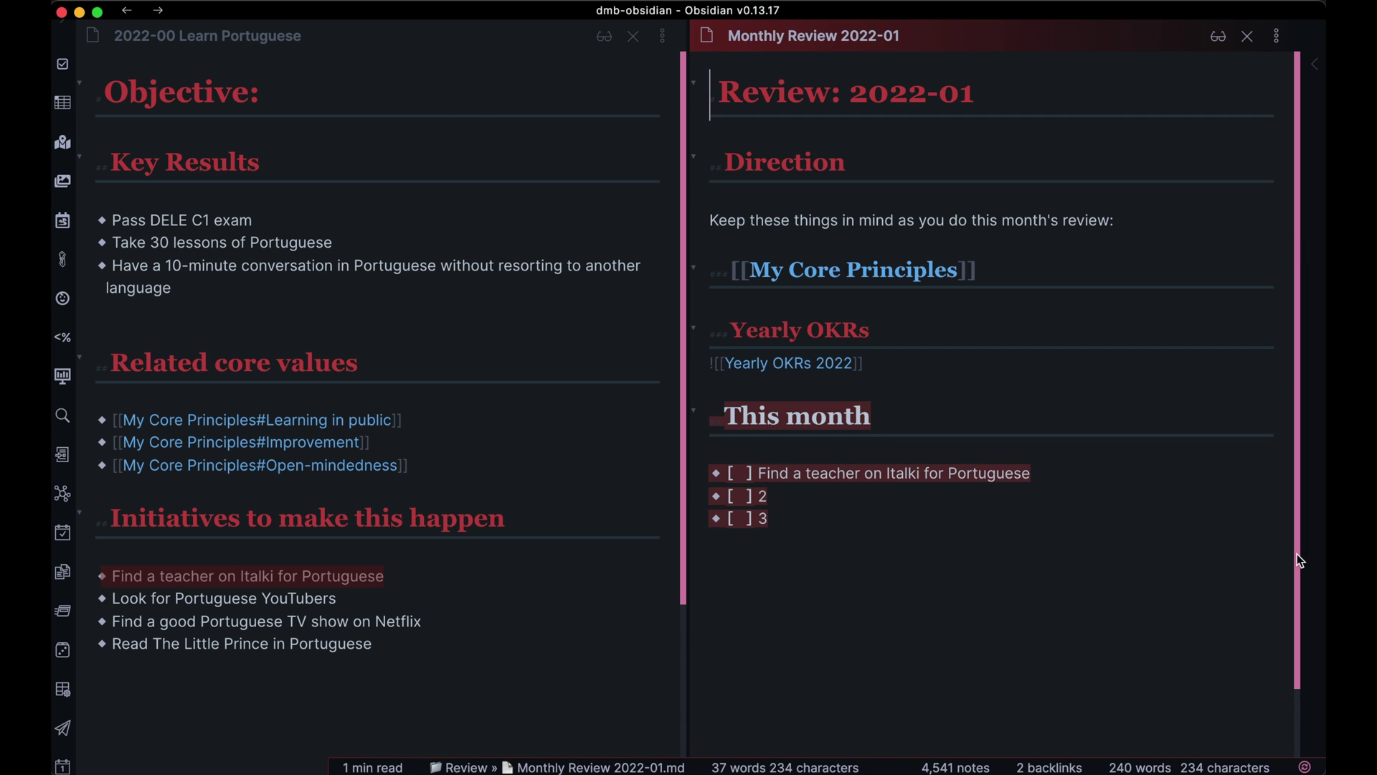
left_click(968, 571)
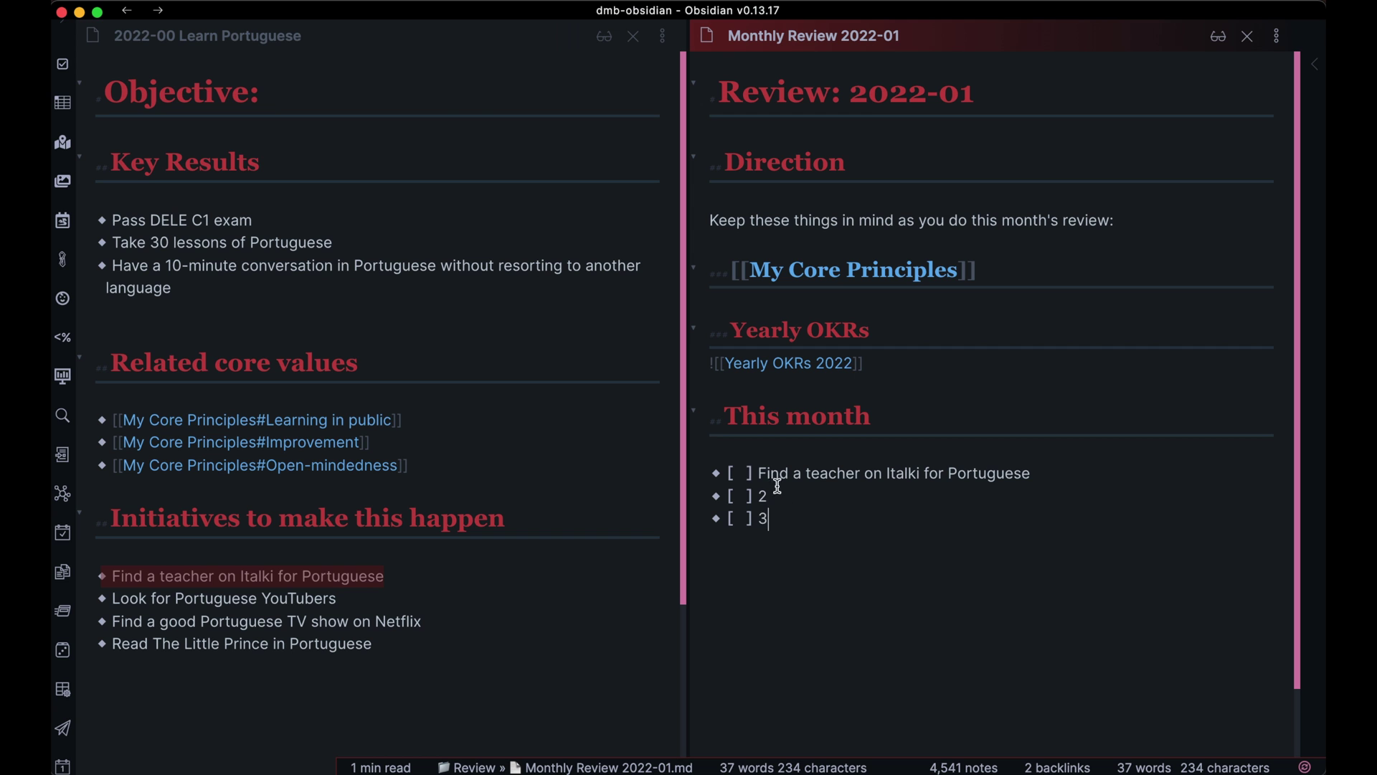
Return to Weekly Review 2022-W01 in reading view and examine the Monthly initiatives, Last week and This week sections.
key("super+alt+Left")
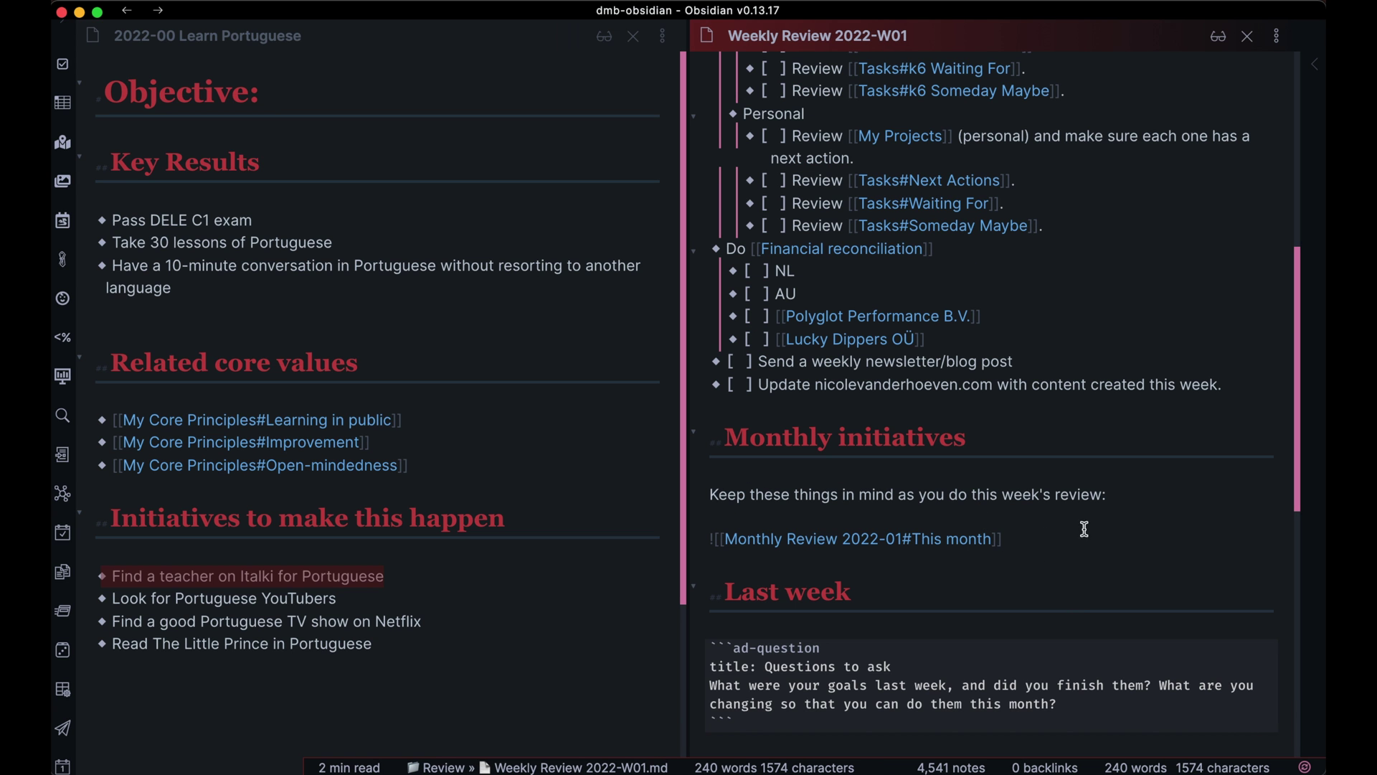
key("super+e")
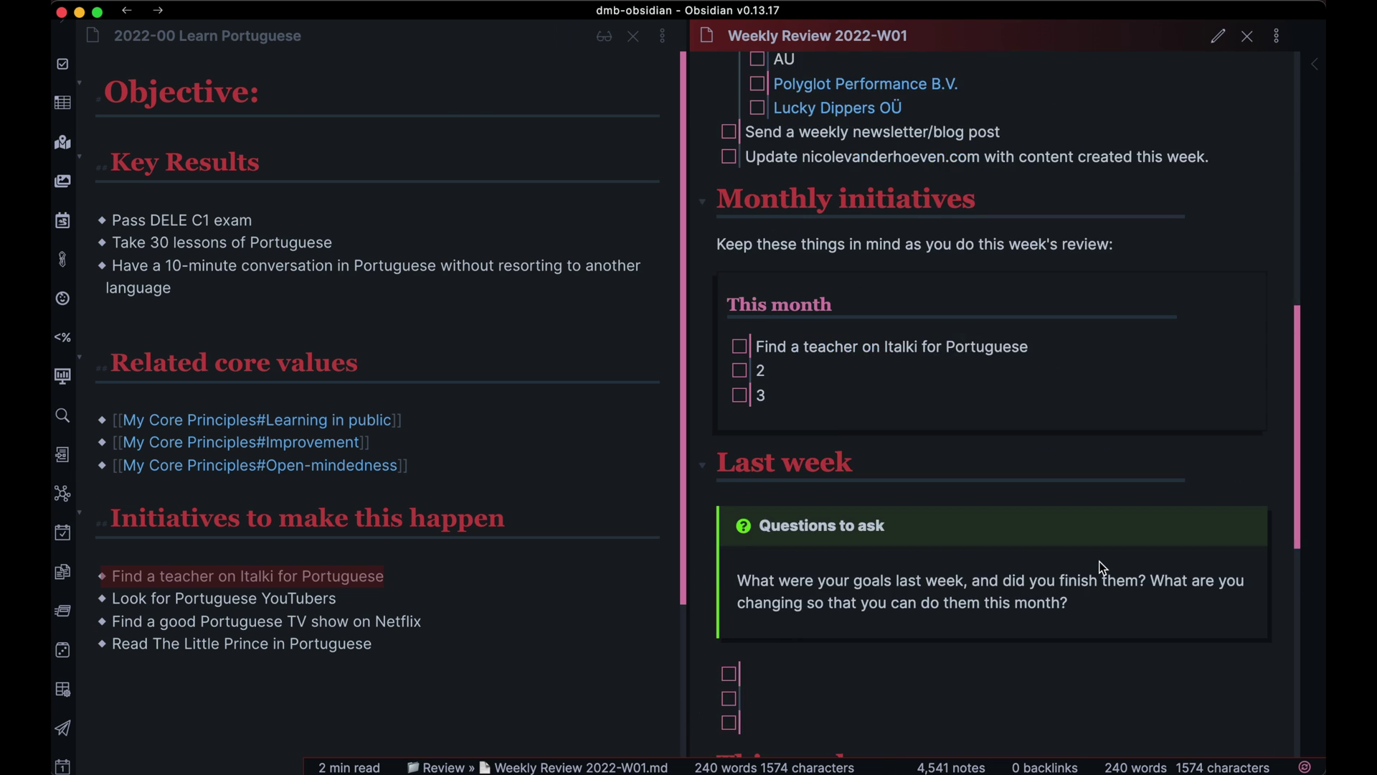
scroll(1103, 567, "down", 3)
scroll(1103, 567, "down", 2)
scroll(1103, 567, "up", 2)
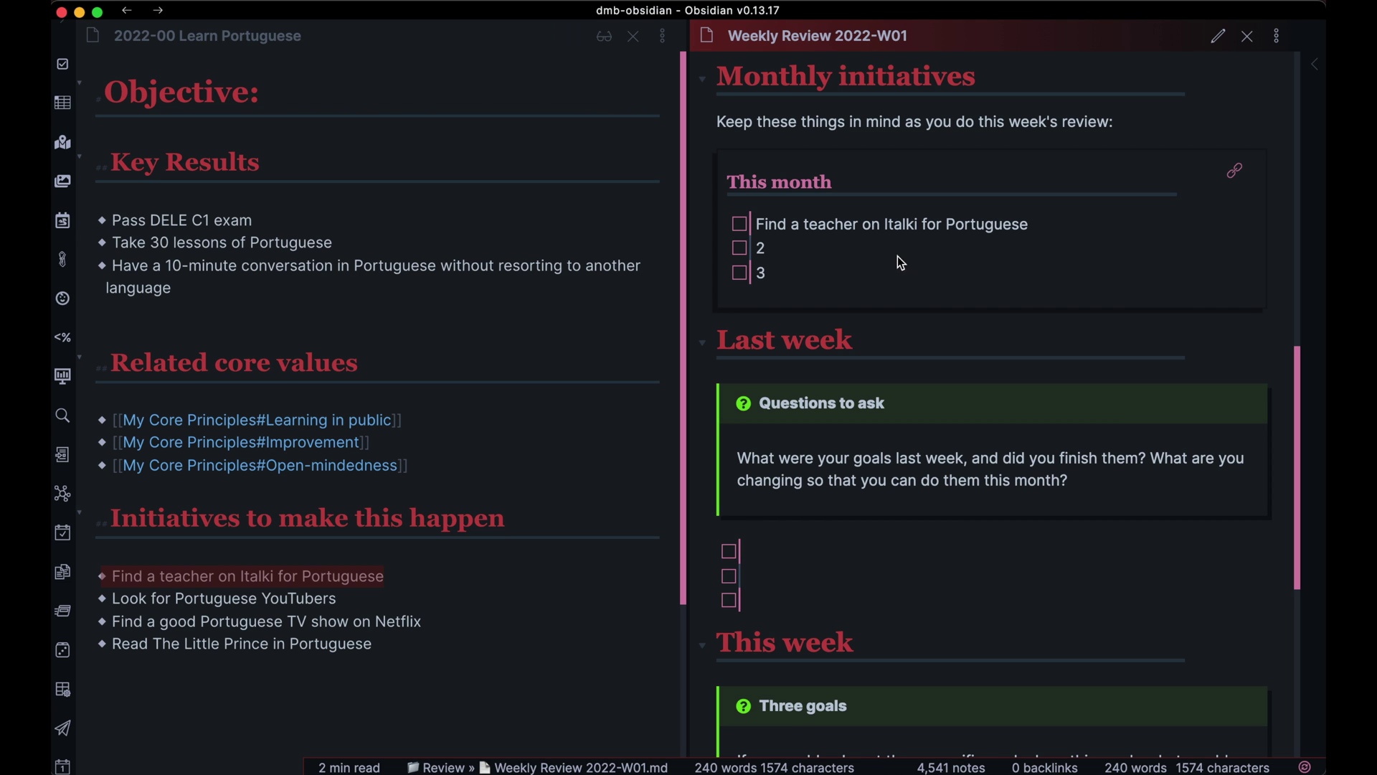
scroll(796, 420, "down", 3)
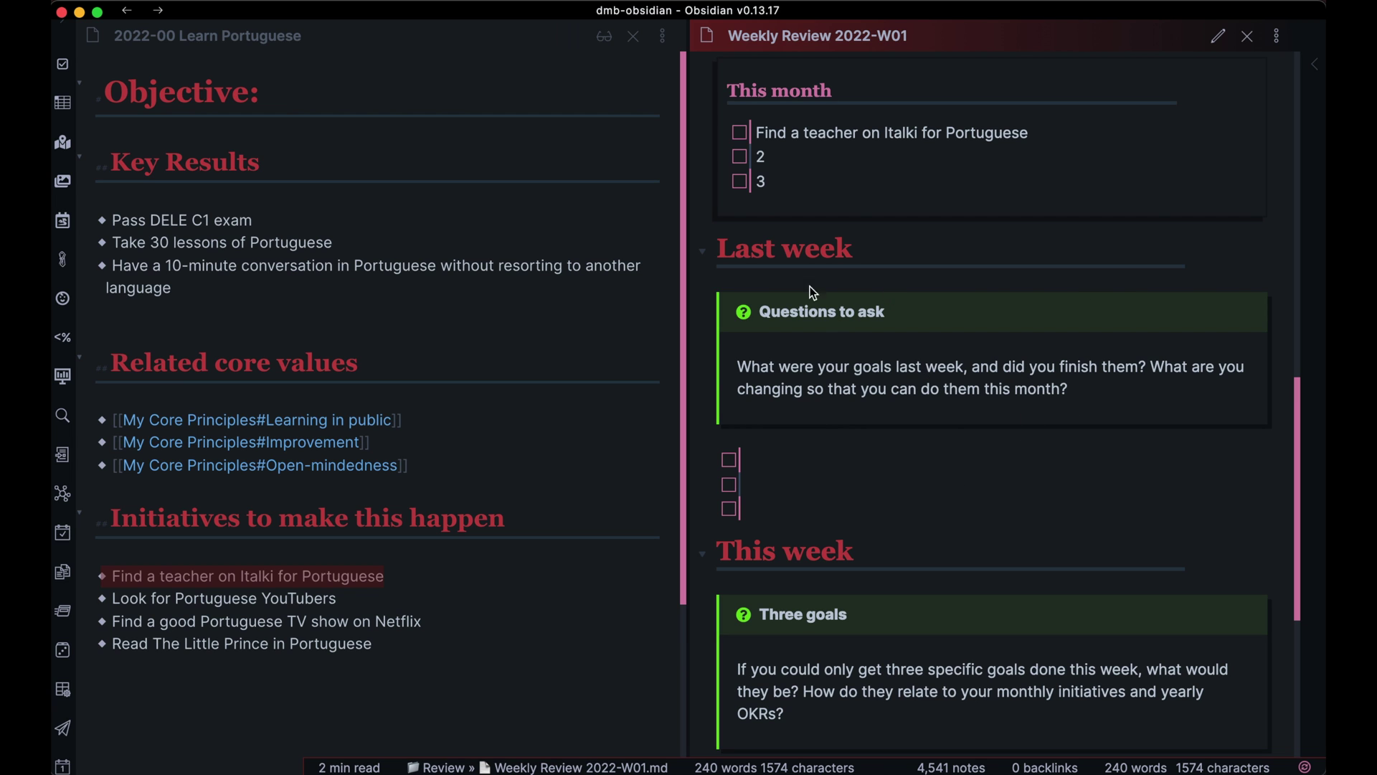
scroll(967, 450, "down", 3)
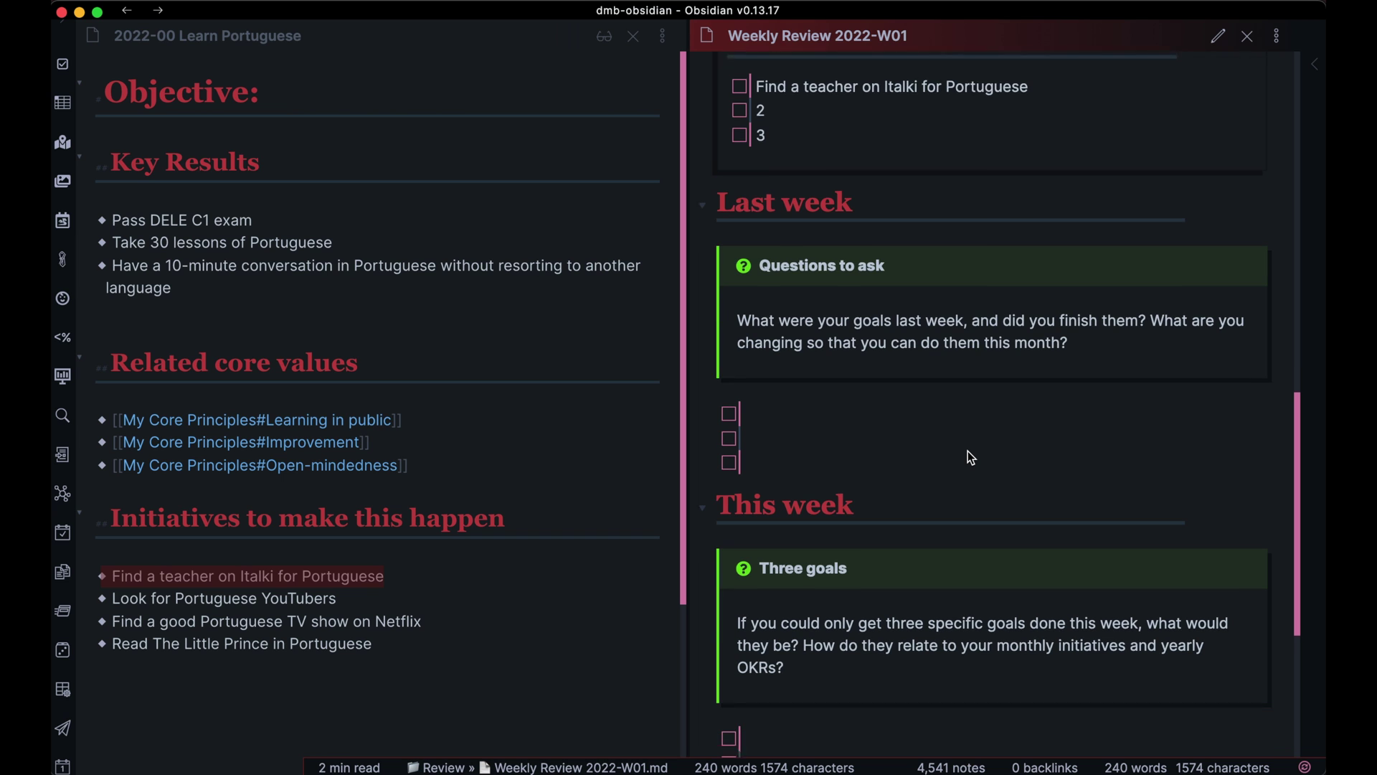
scroll(967, 451, "down", 6)
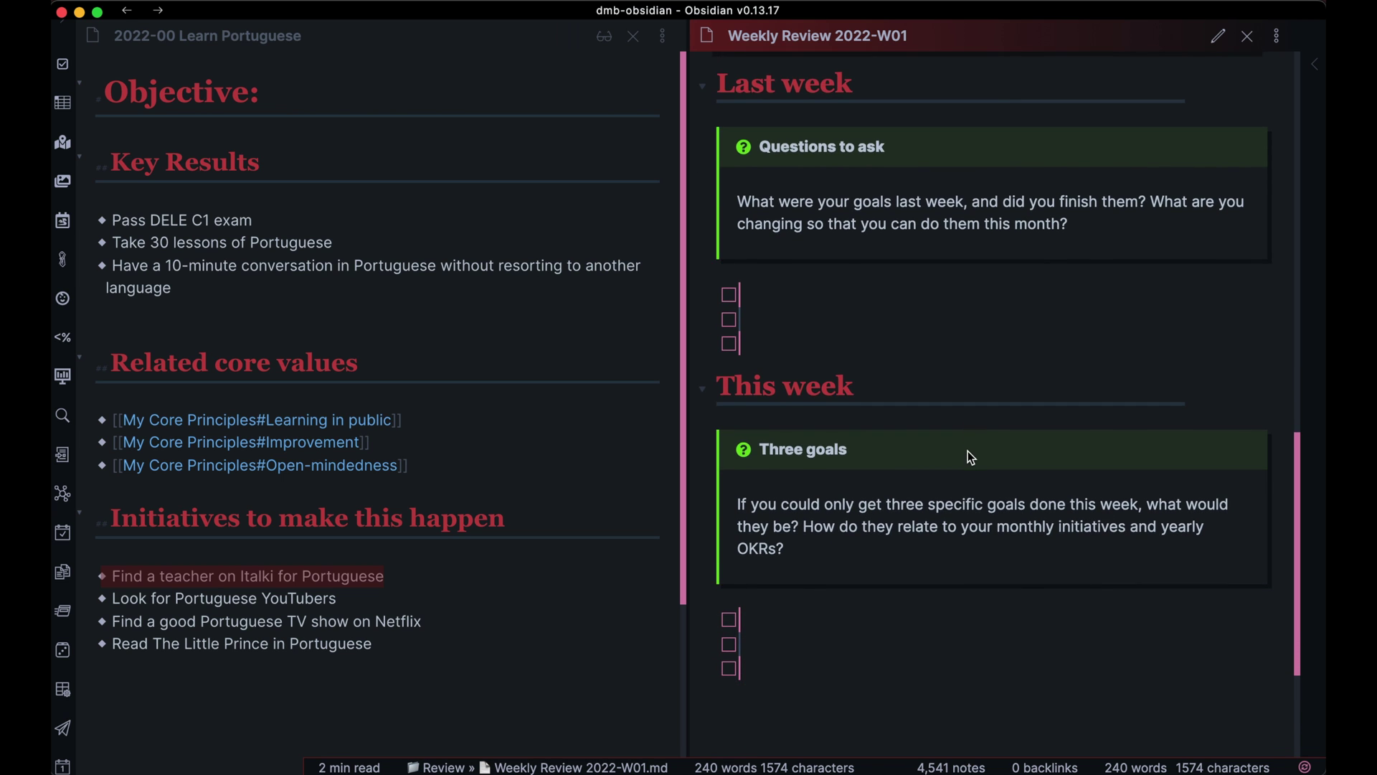